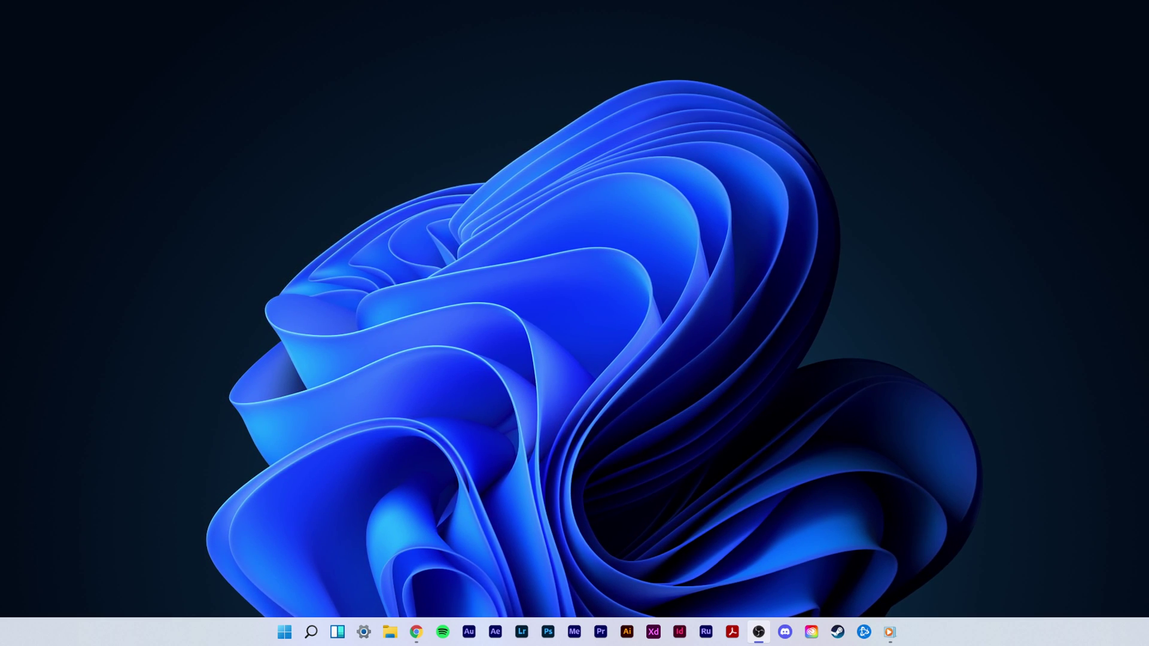
Step: Open the Delivery Optimization advanced options from the Start search
key(super)
text(delive)
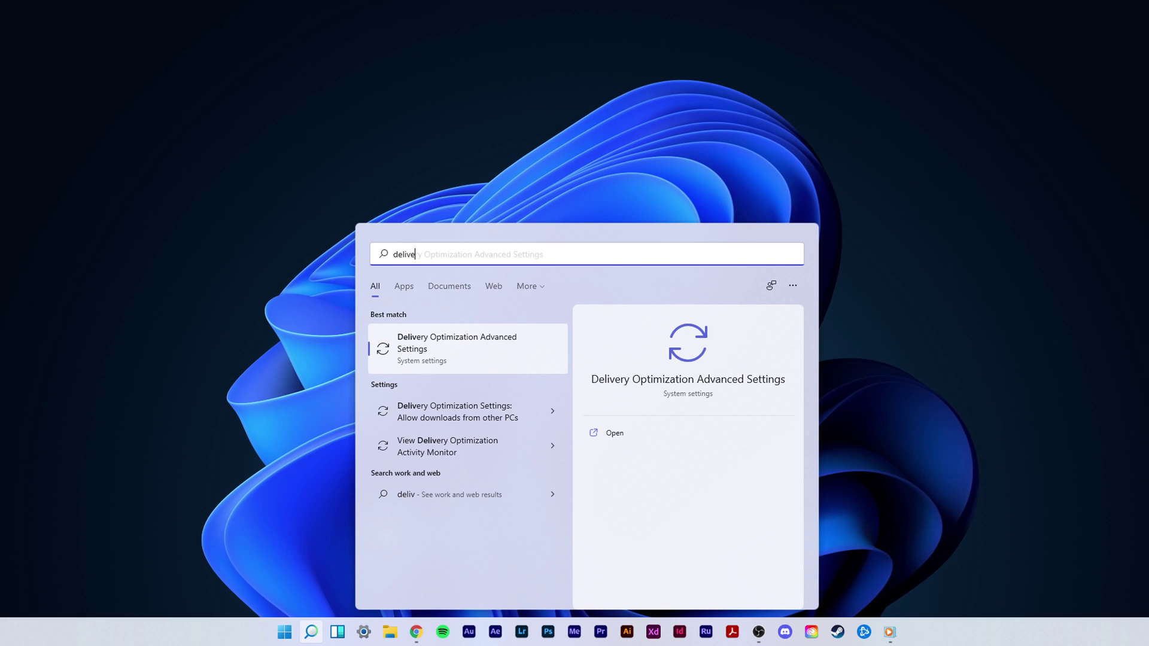
text(ry optimi)
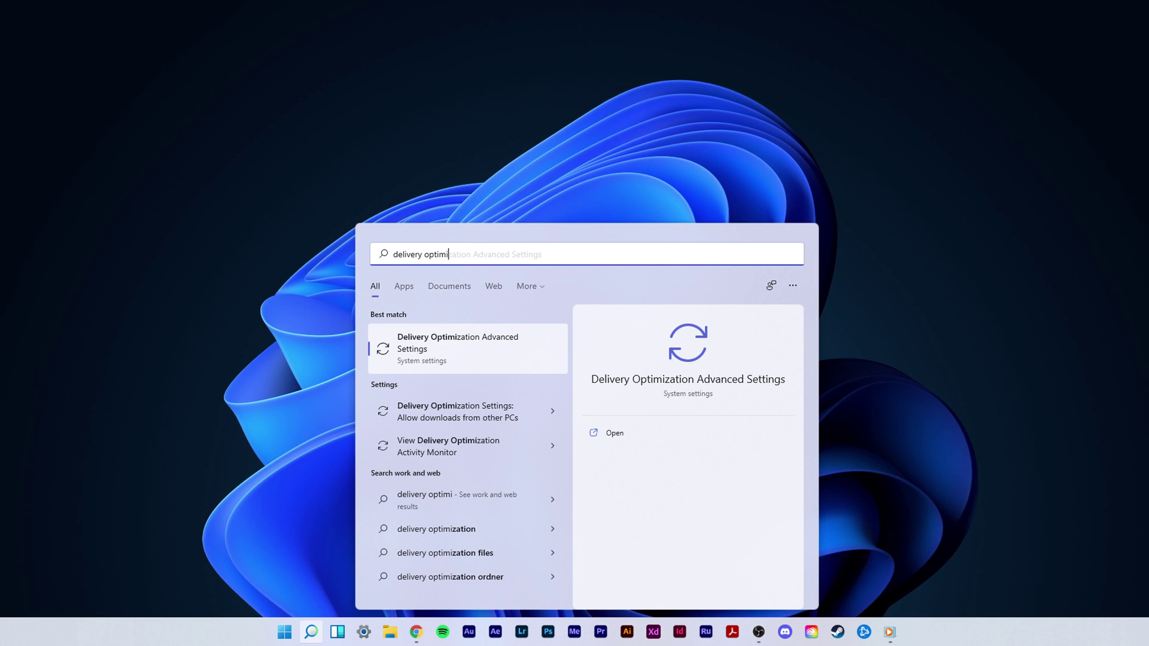
key(Return)
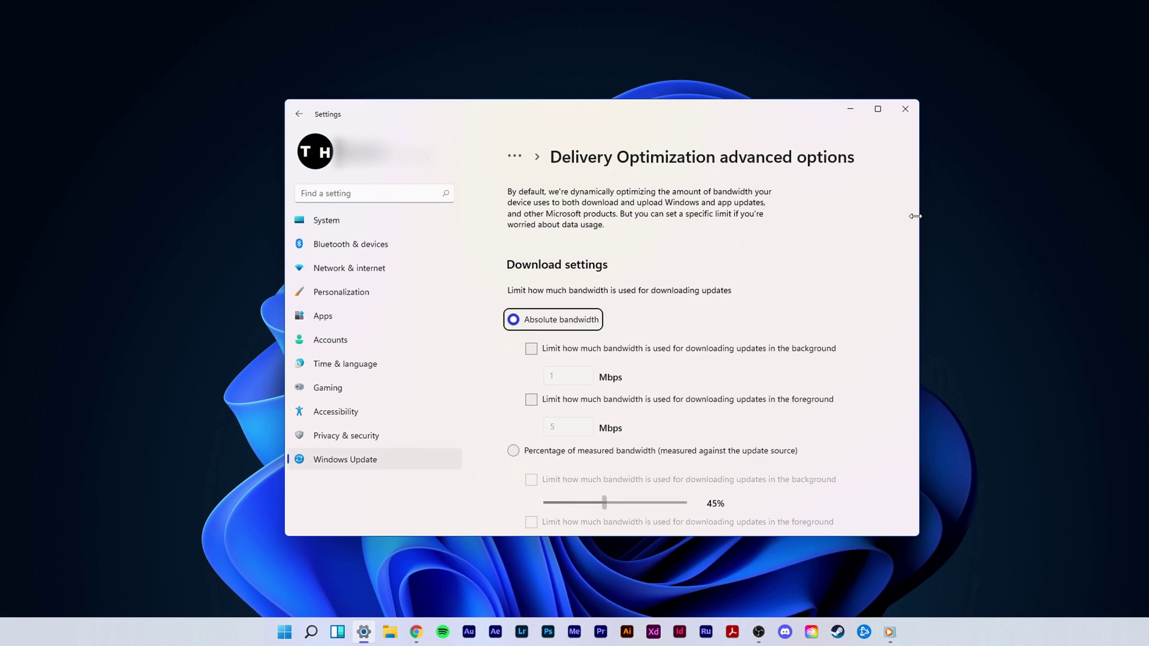
Step: Leave the background download bandwidth limit unchecked so no download limits apply
scroll(917, 240, down, 2)
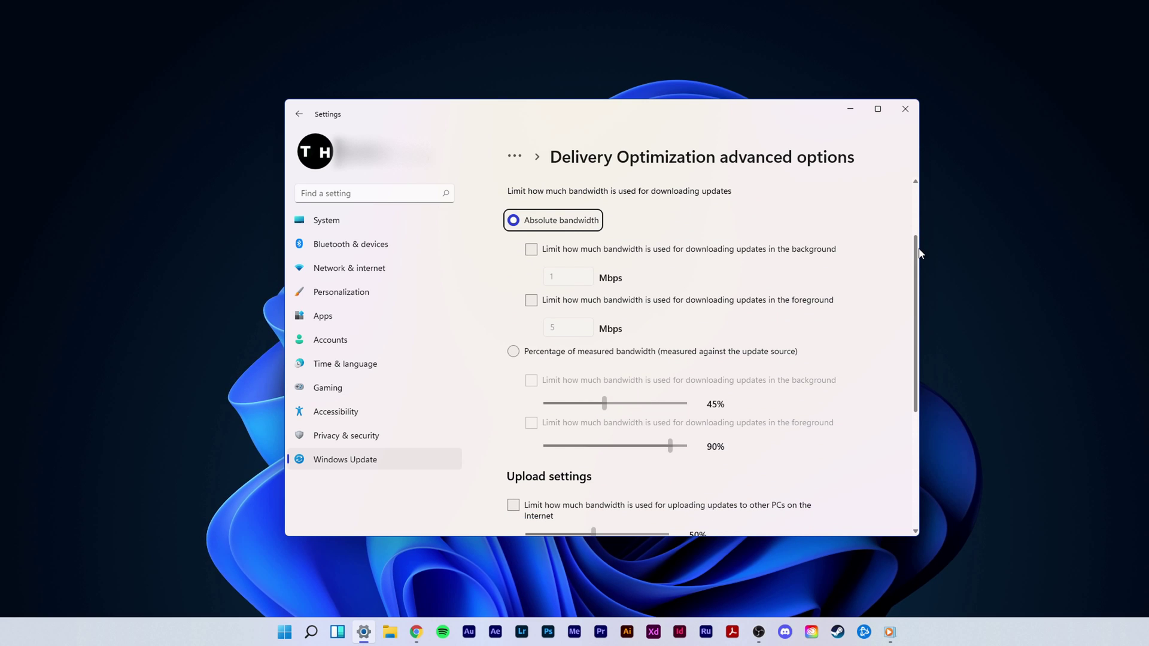
drag(920, 253, 919, 237)
click(531, 284)
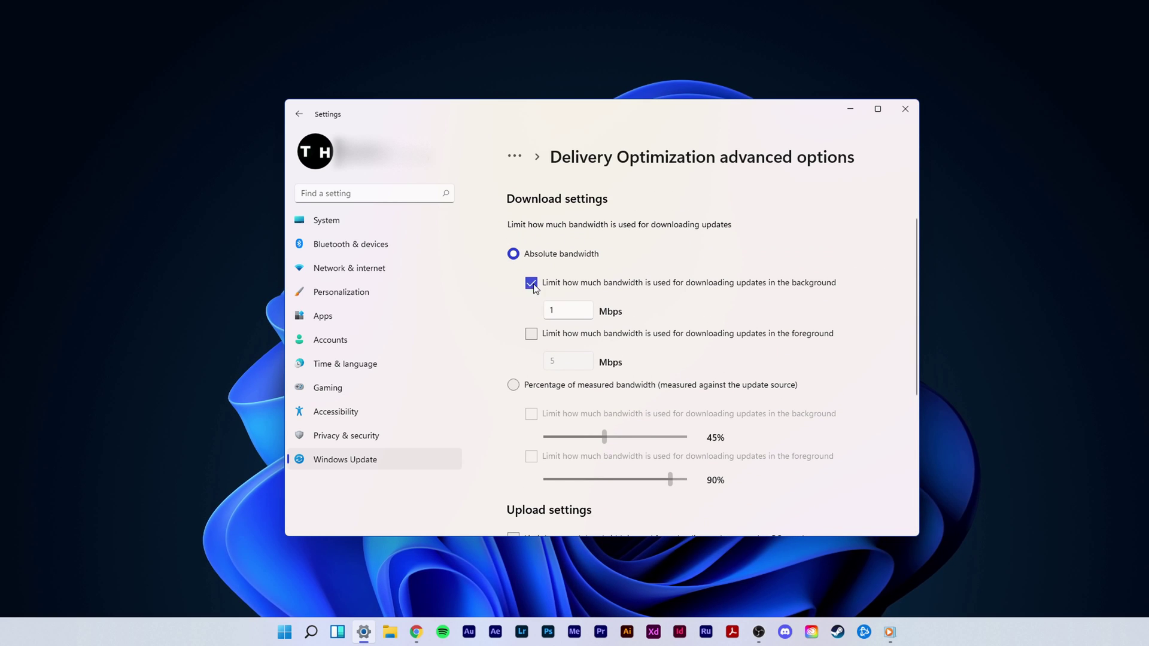
click(563, 312)
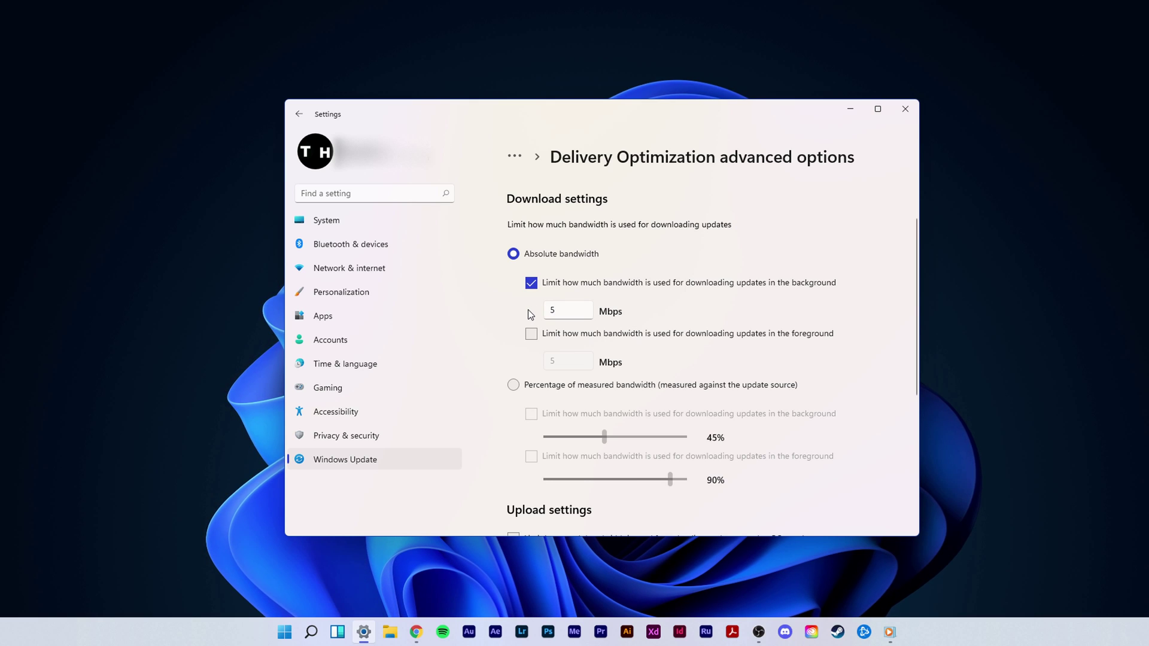
scroll(521, 341, down, 5)
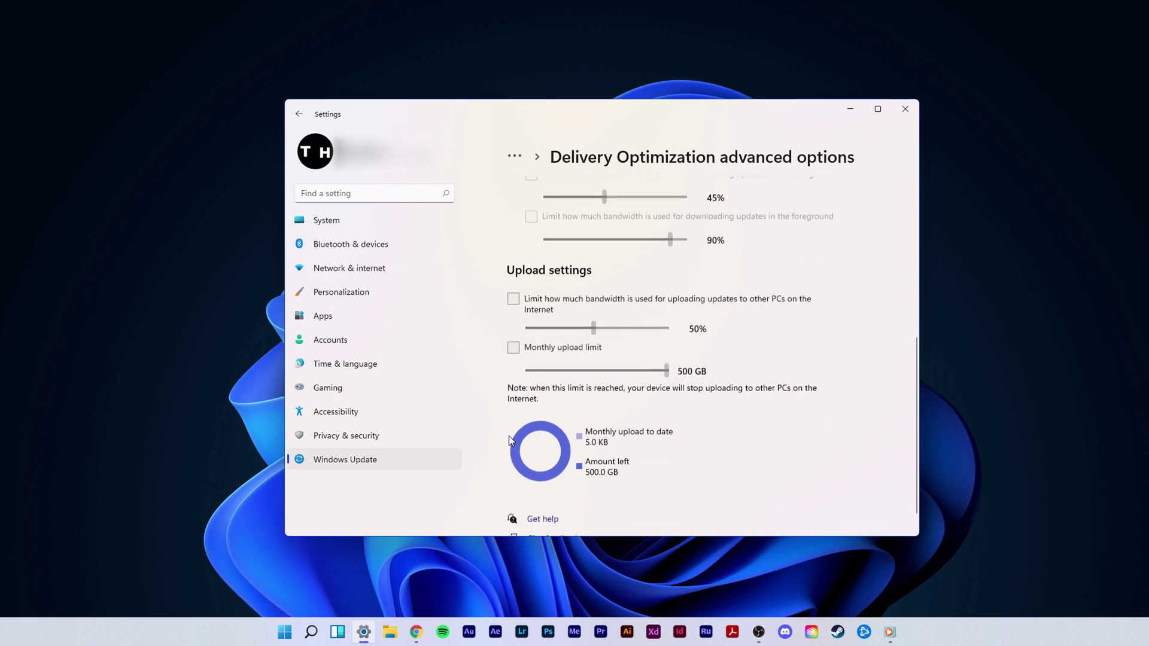
scroll(510, 440, down, 1)
scroll(510, 440, up, 6)
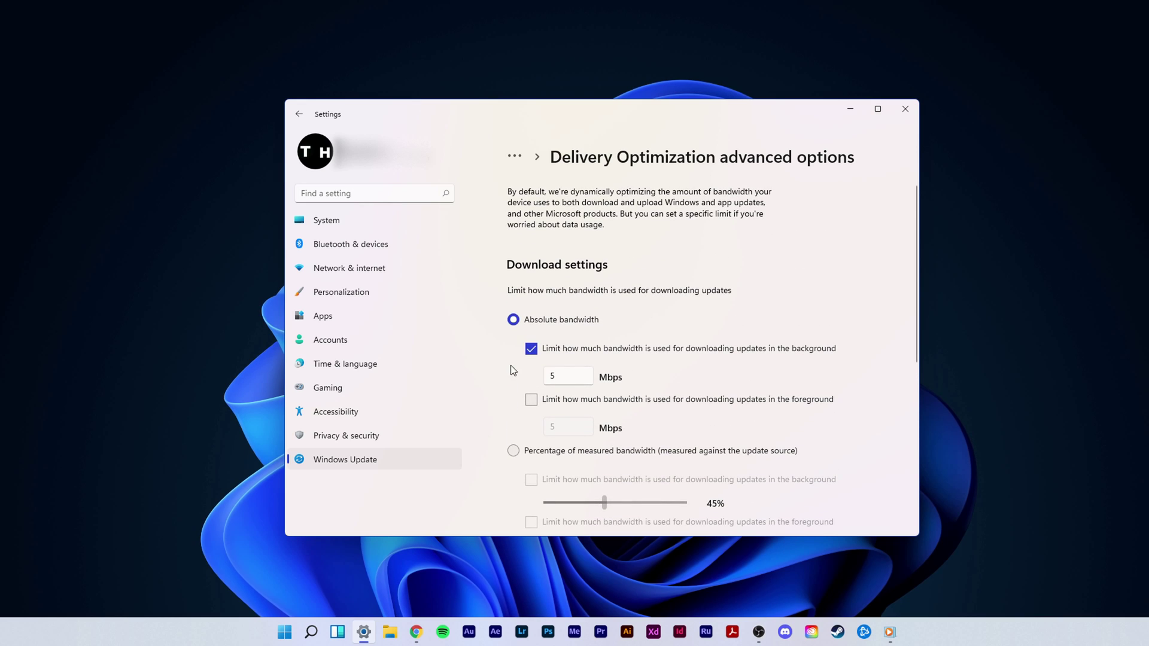
click(531, 348)
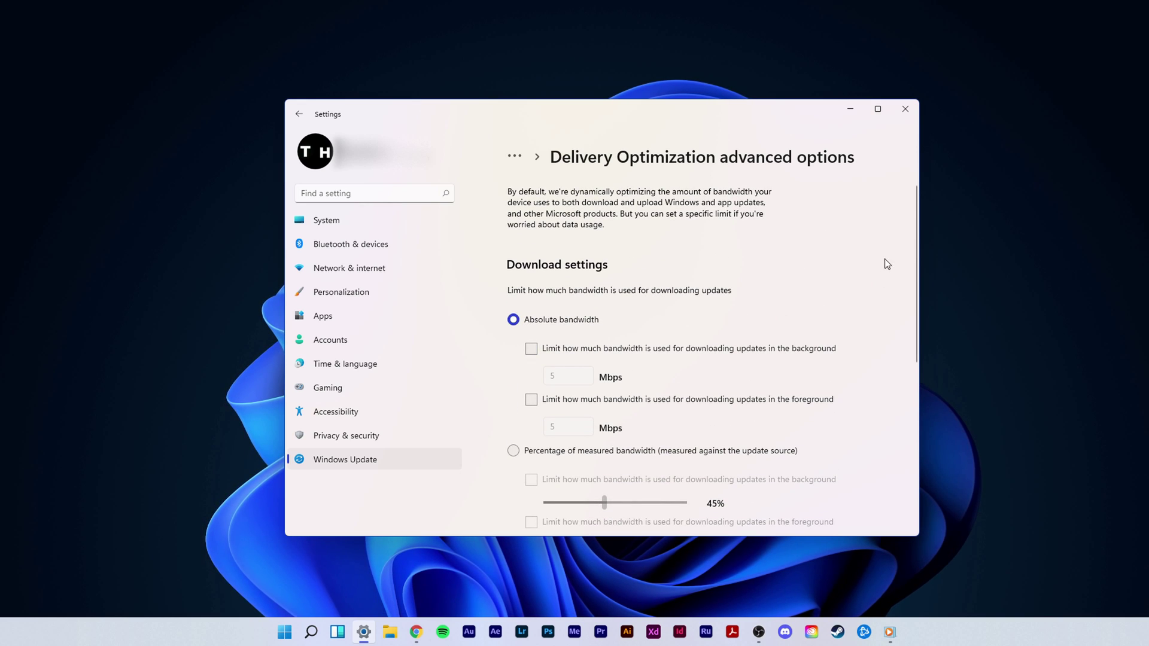
drag(916, 242, 911, 383)
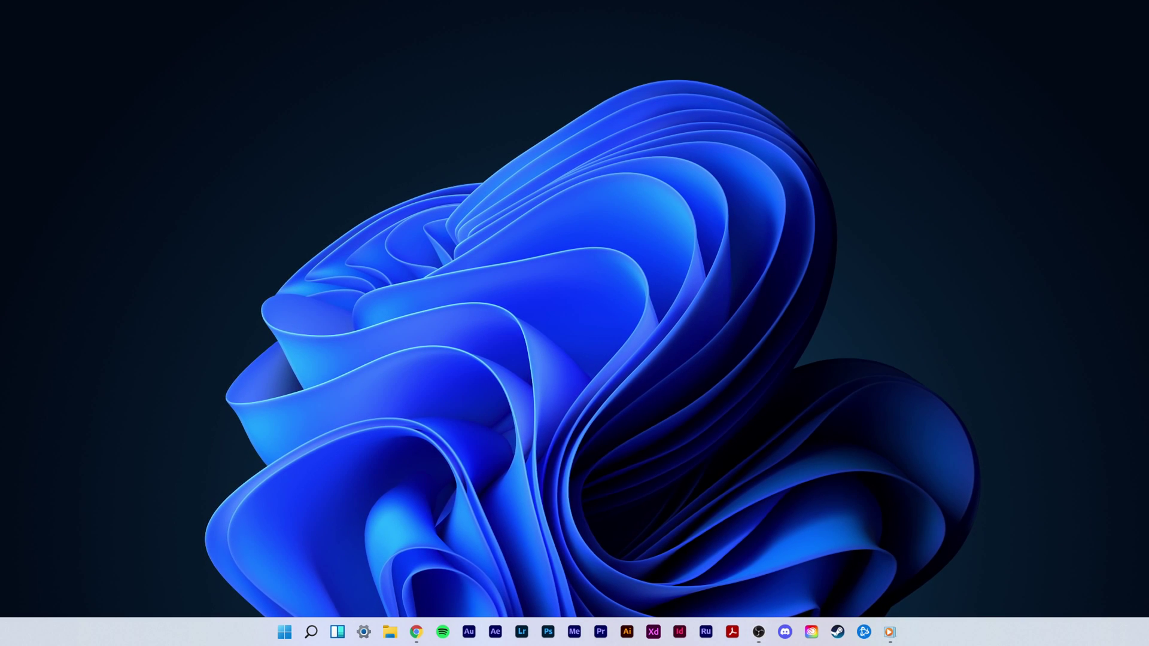
Step: Open the %temp% folder and show its contents as a List
key(super)
text(%)
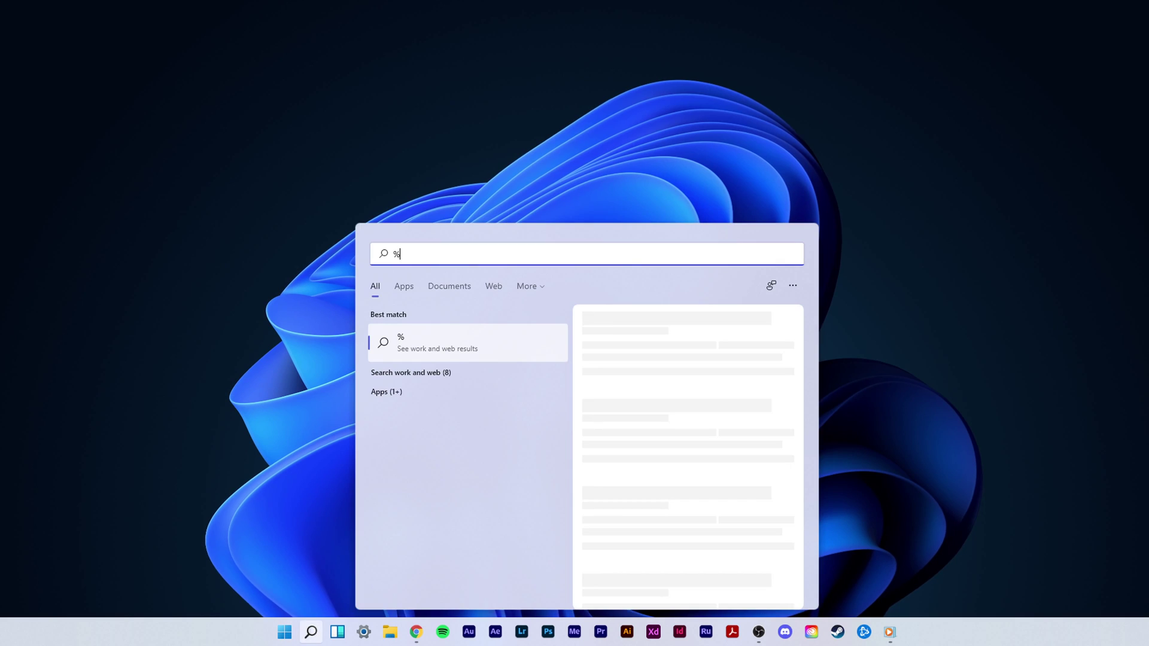
text(temp%)
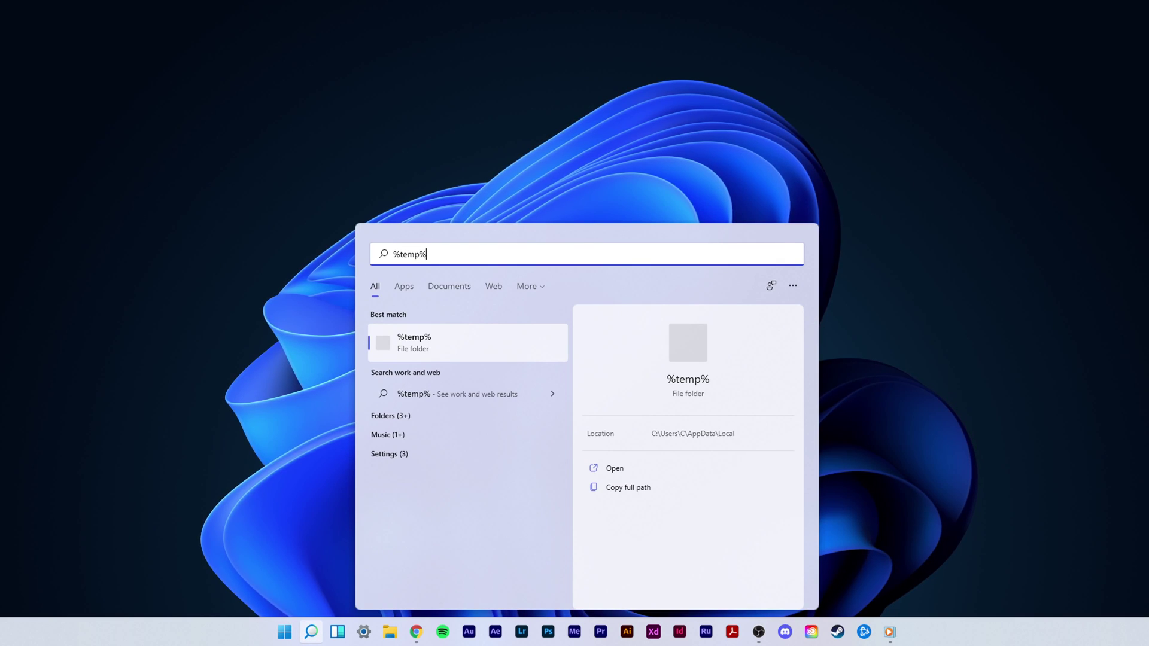
key(Return)
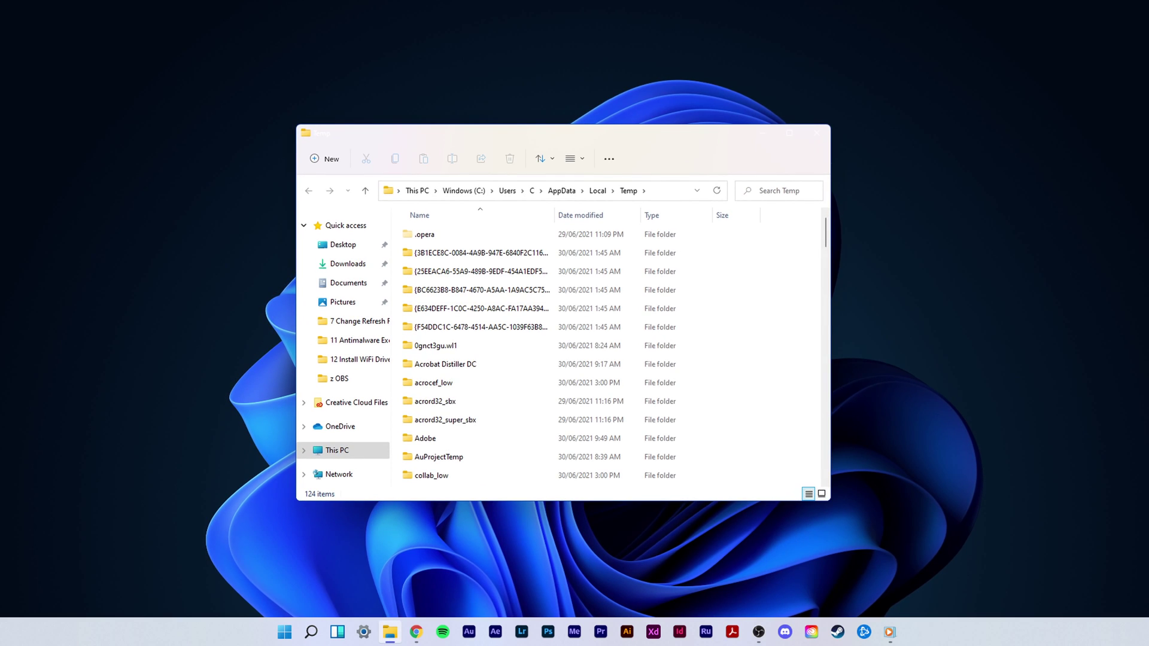
click(571, 159)
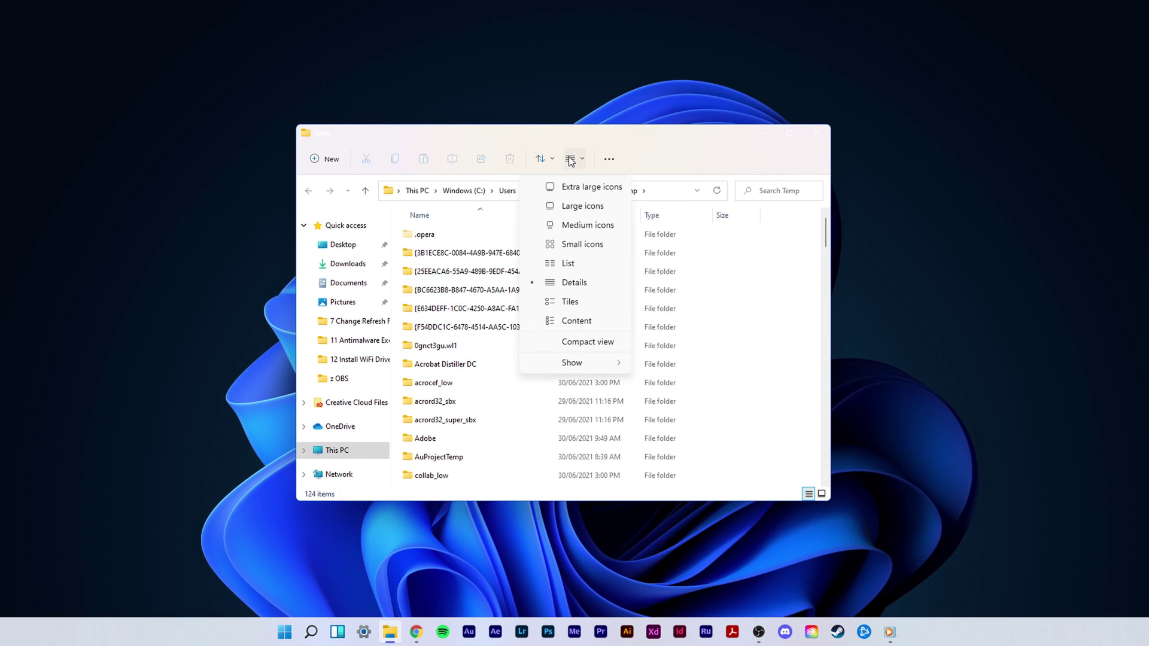
click(569, 264)
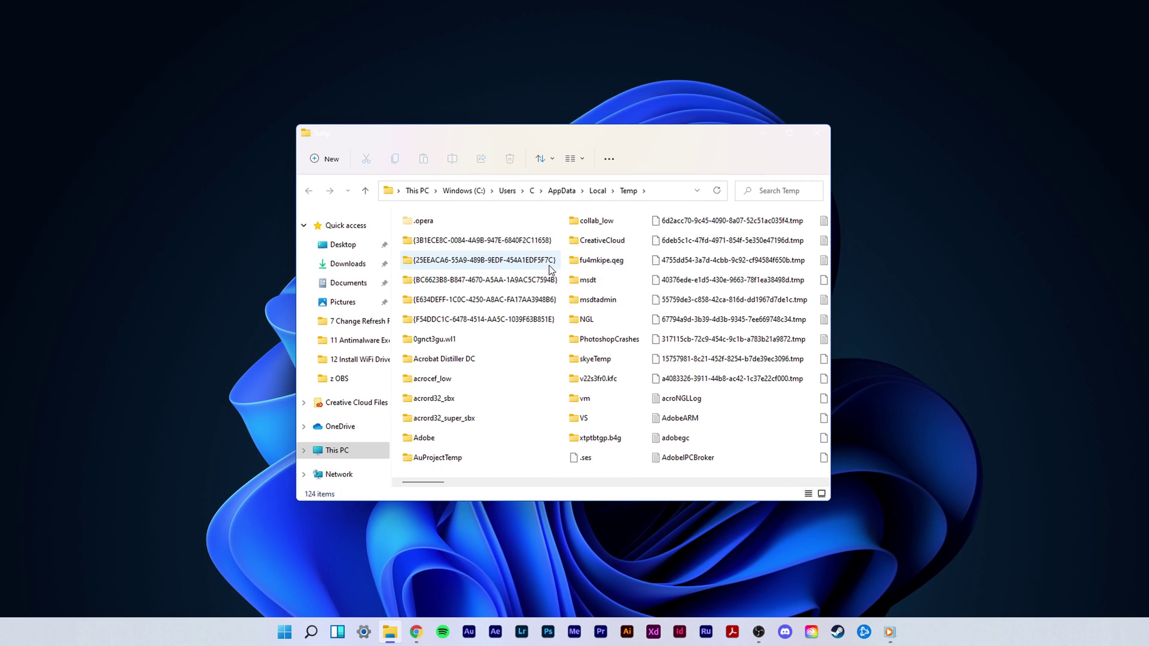
Step: Delete every item in Temp, skipping all in-use items that can't be removed
key(ctrl+a)
right_click(482, 227)
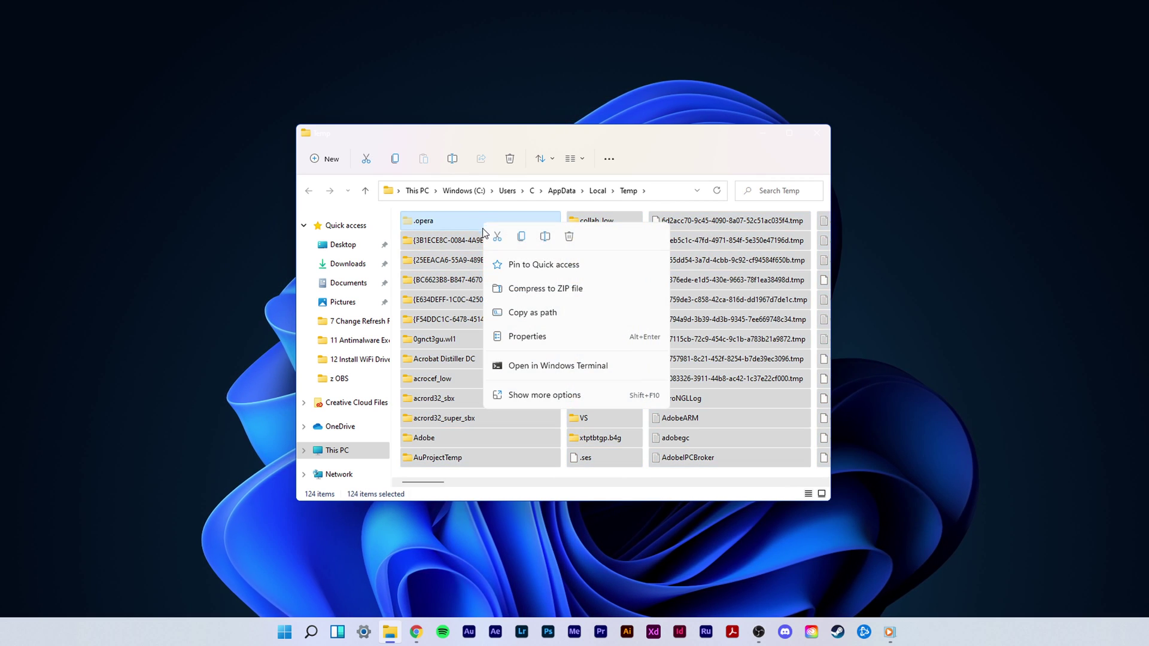
click(569, 237)
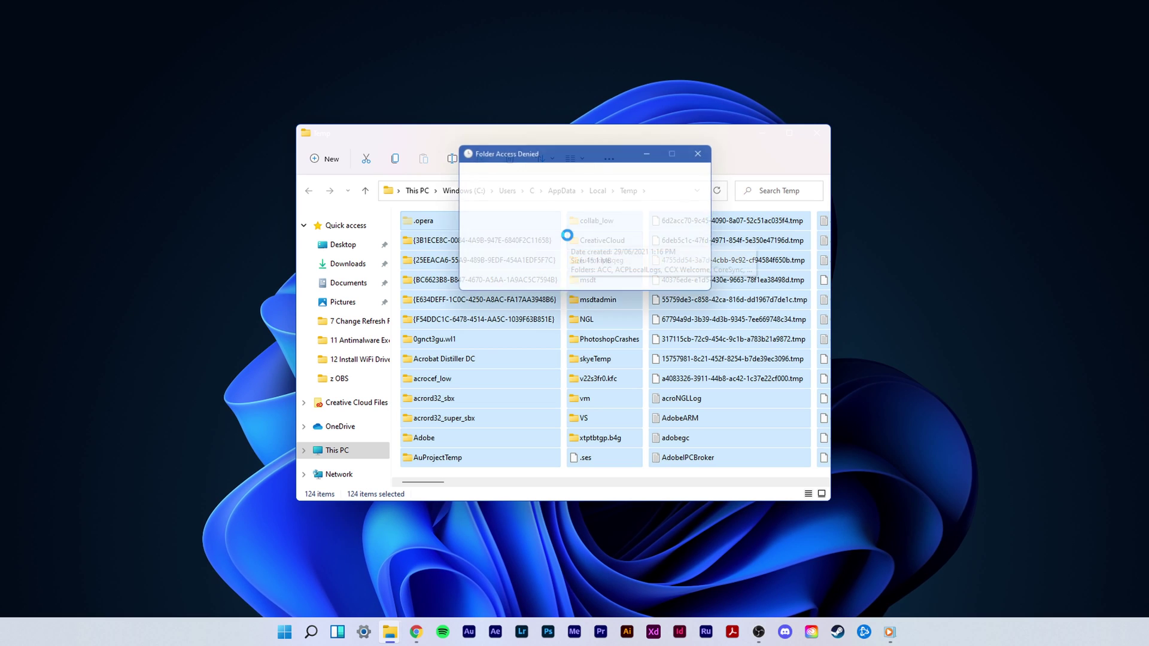
click(594, 258)
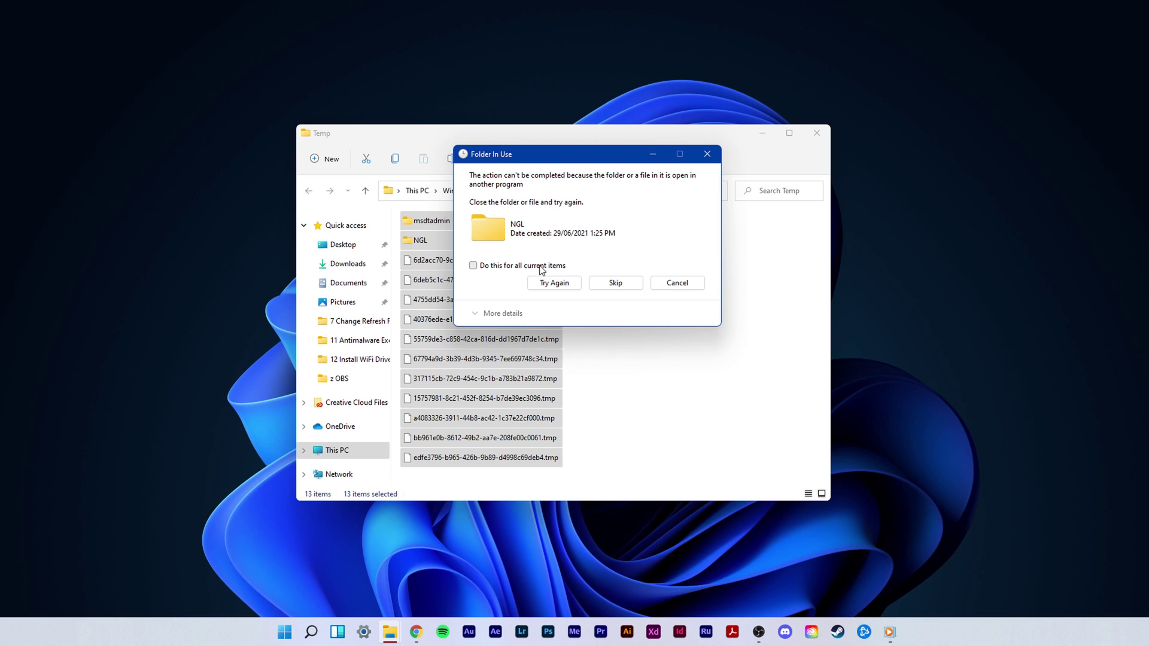
click(540, 266)
click(608, 280)
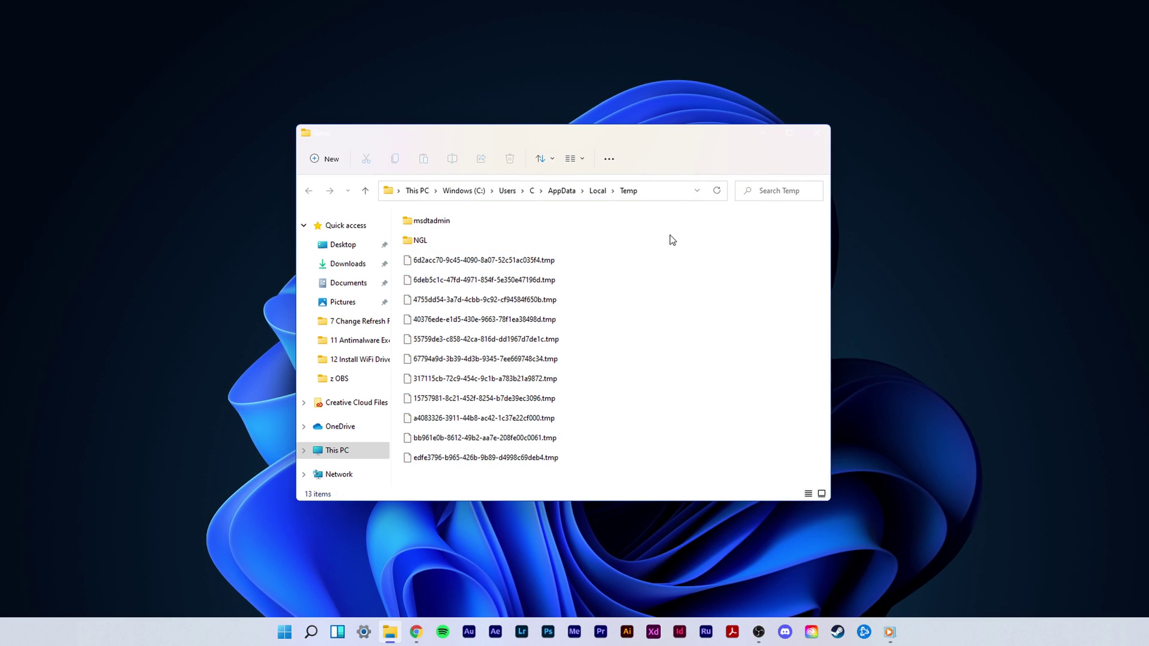
Step: Close File Explorer and run a speedtest.net test in Chrome: 17 ms ping, 65.08 Mbps down
key(alt+F4)
click(417, 630)
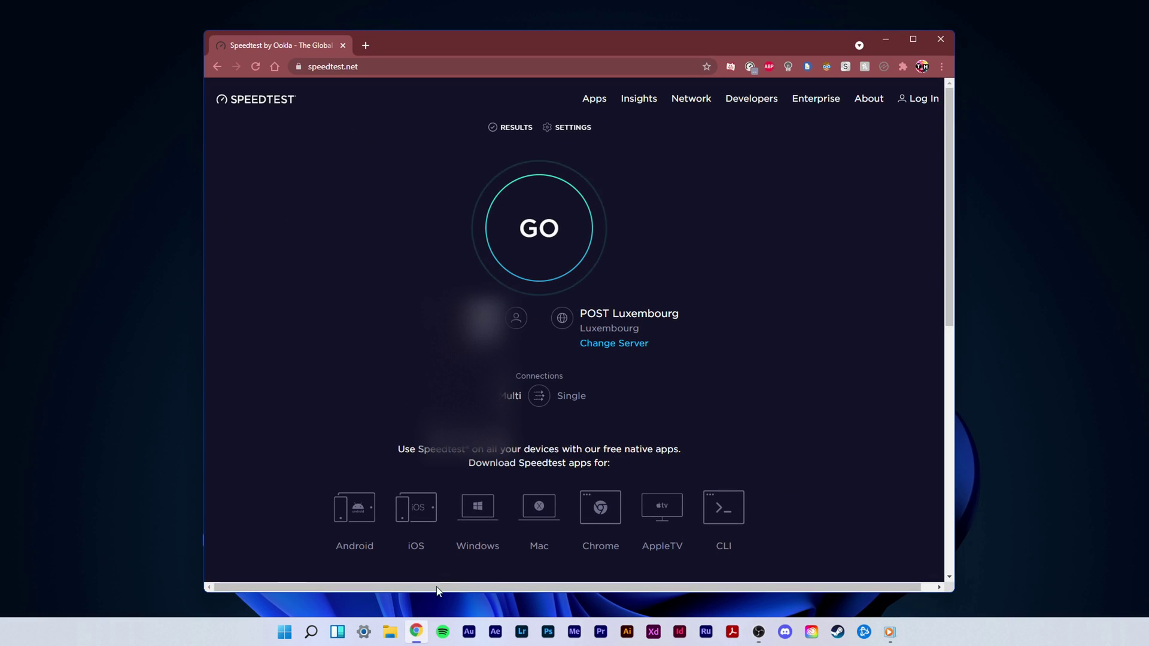
click(542, 257)
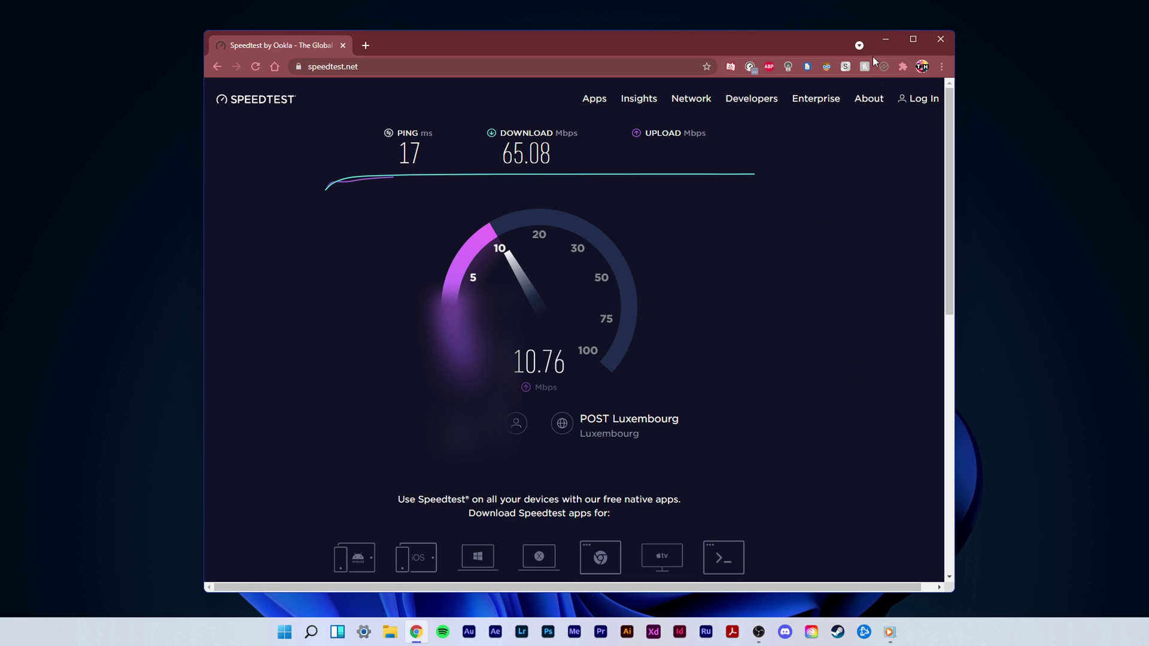
Step: Open Command Prompt via cmd and ping google.com, getting 4/4 replies with 0% loss
click(884, 38)
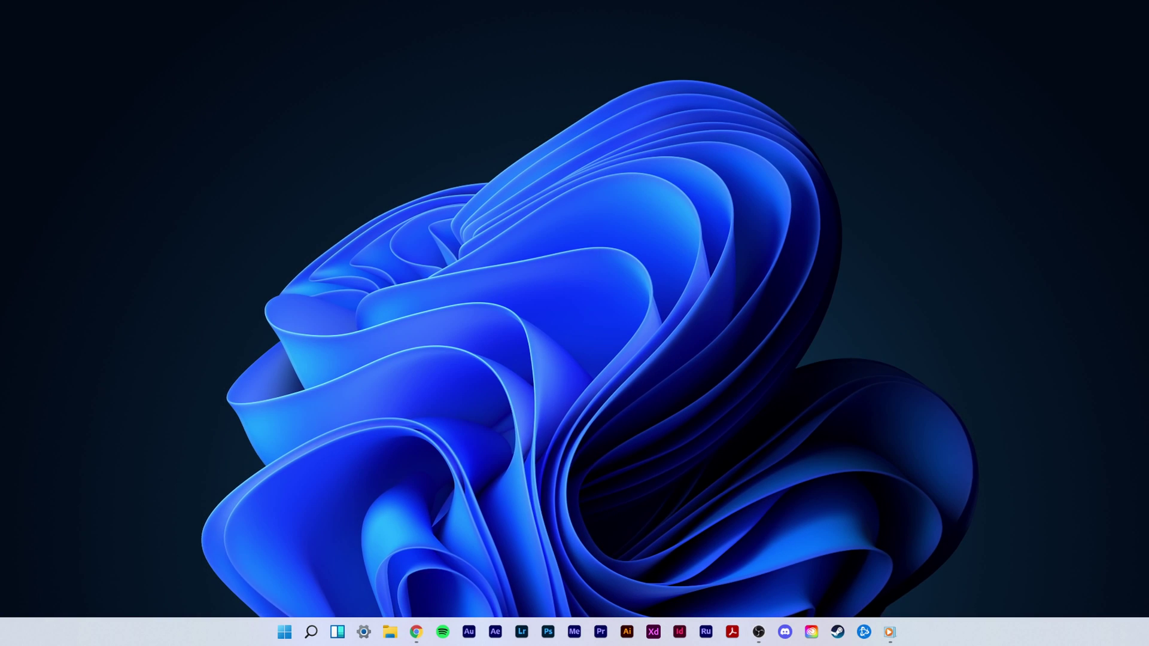
key(super)
text(cmd)
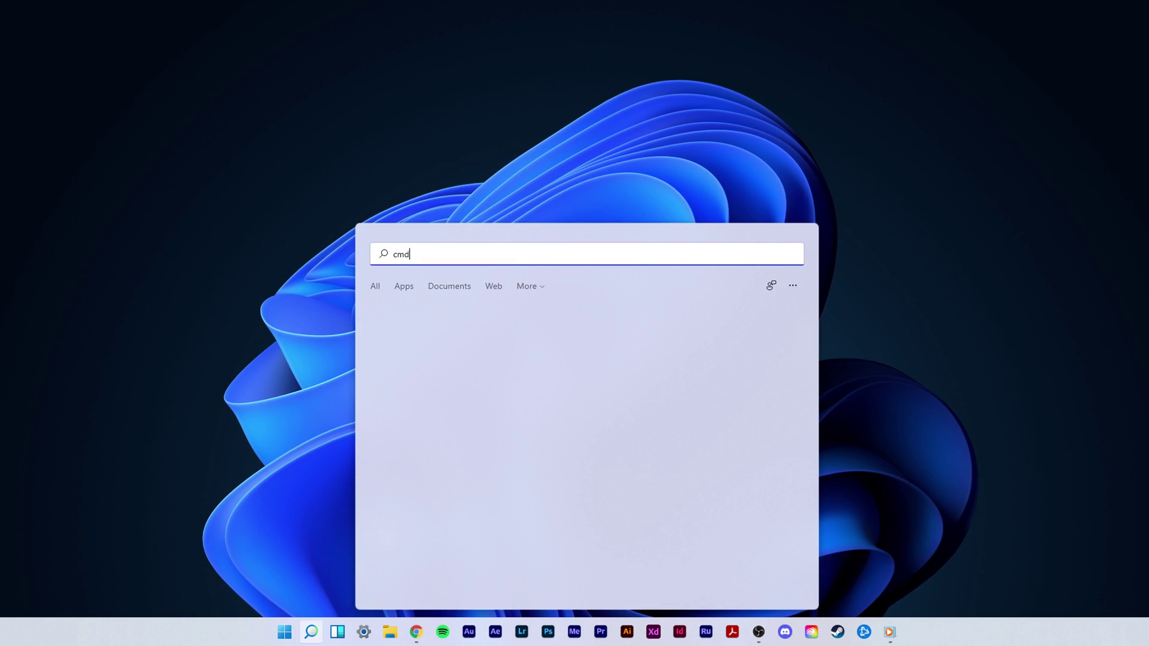
key(Return)
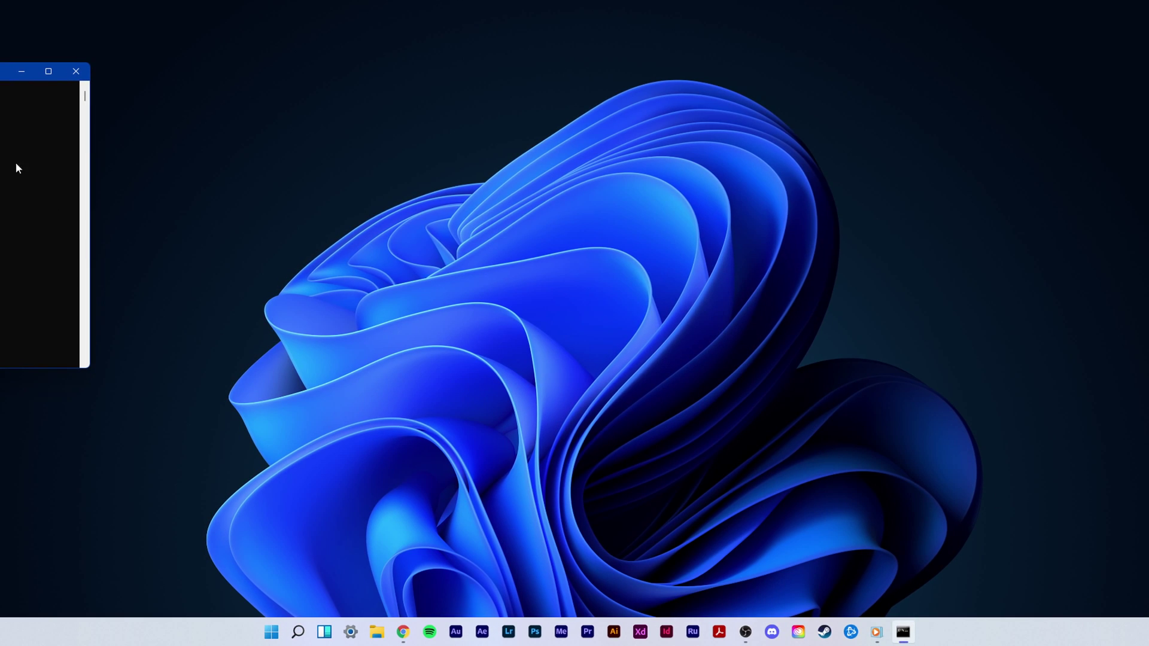
drag(7, 71, 787, 138)
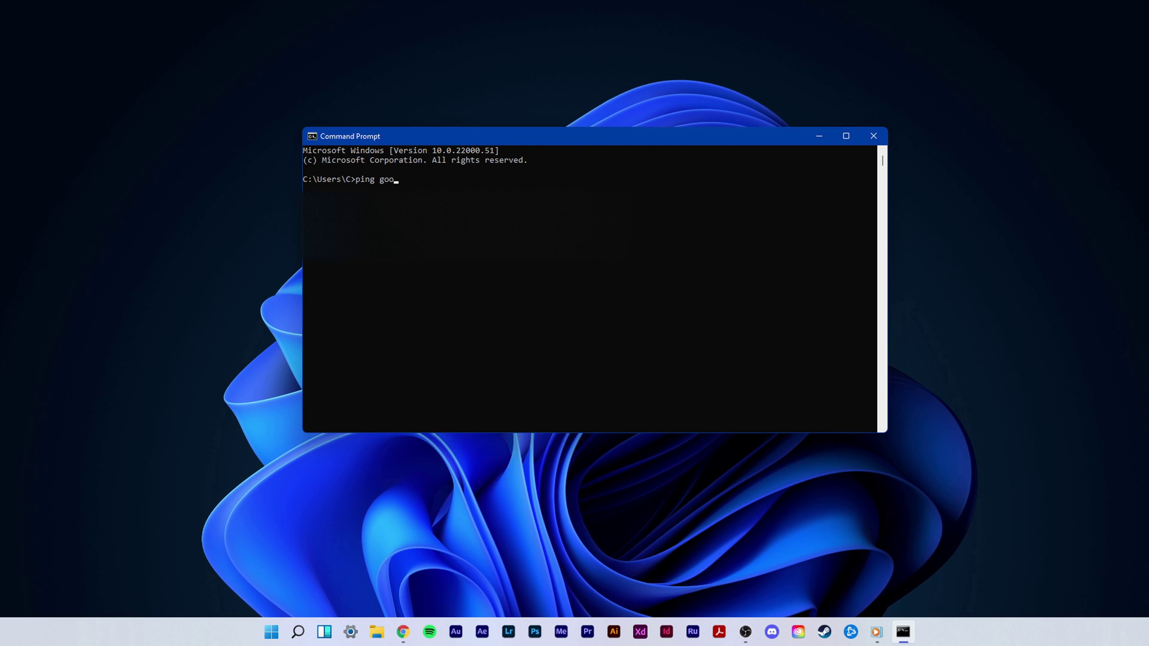
key(Return)
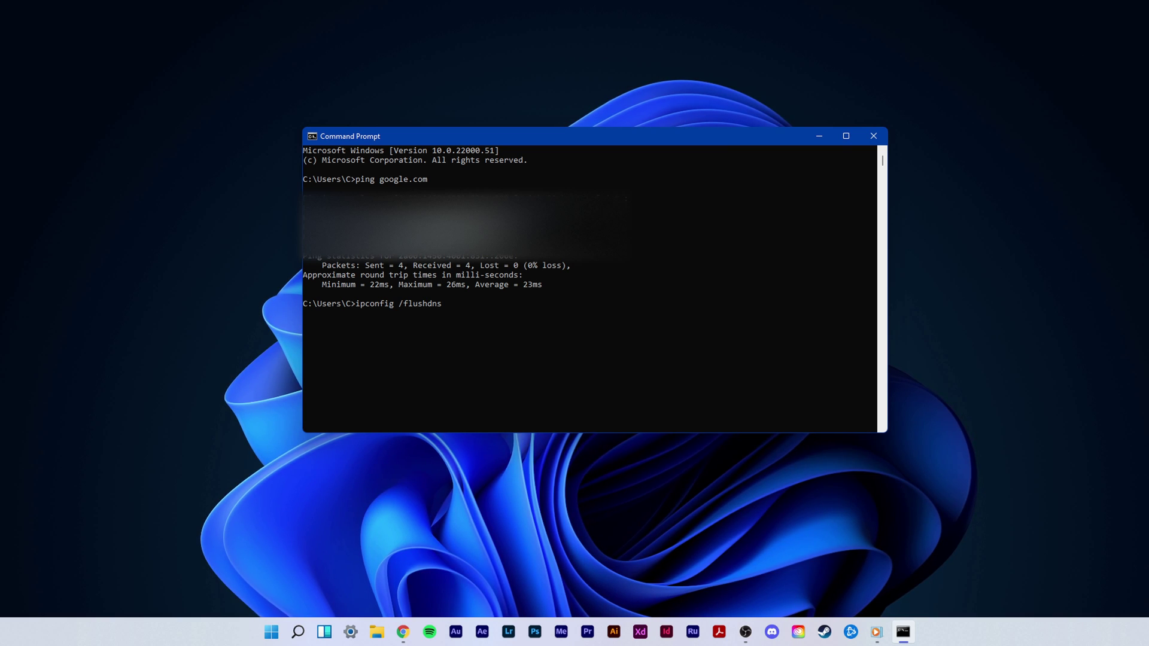
Step: Flush the DNS resolver cache with ipconfig /flushdns, then exit Command Prompt
key(Return)
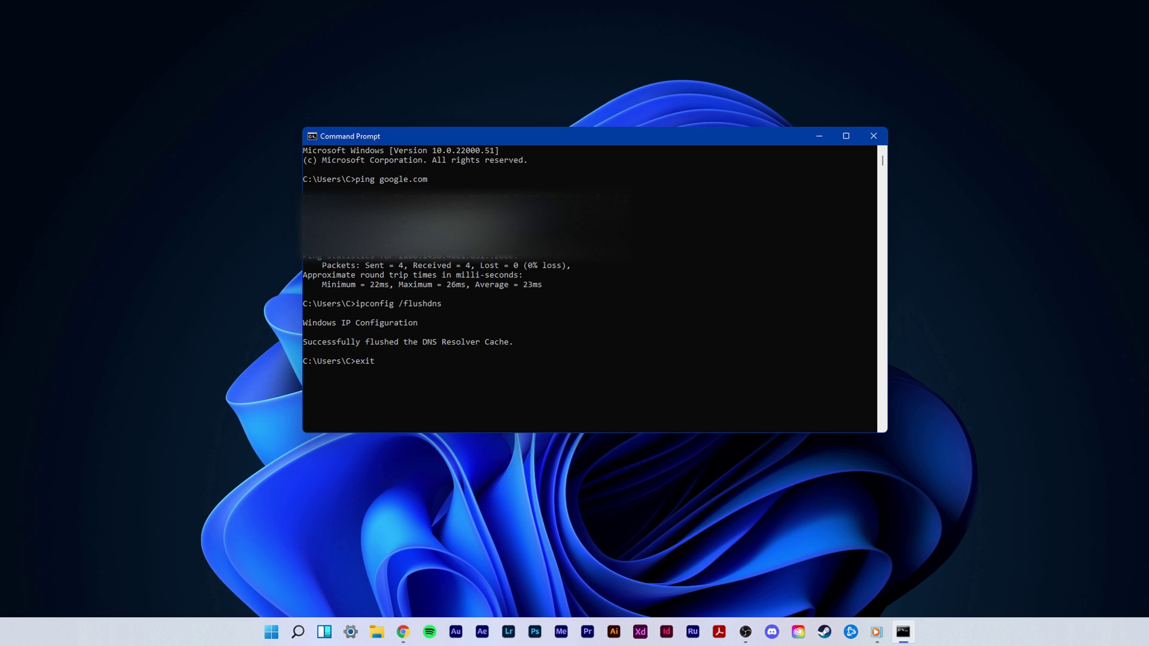
key(Return)
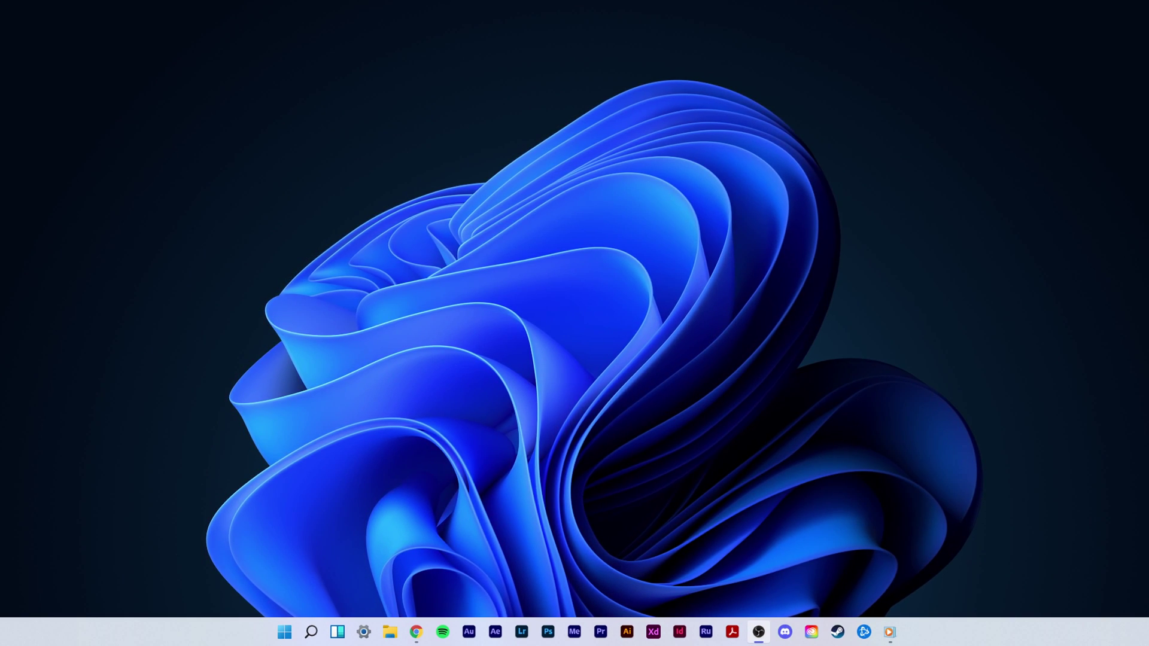
Step: Open Task Manager from search and show its Performance tab
key(super+s)
text(task ma)
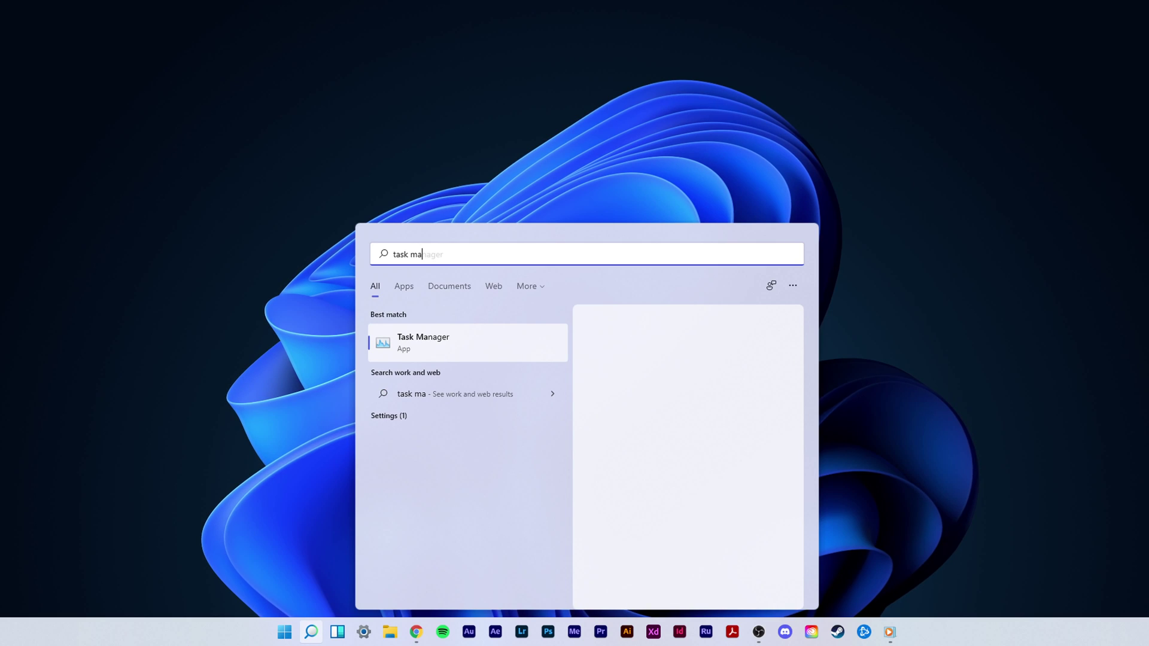
key(Return)
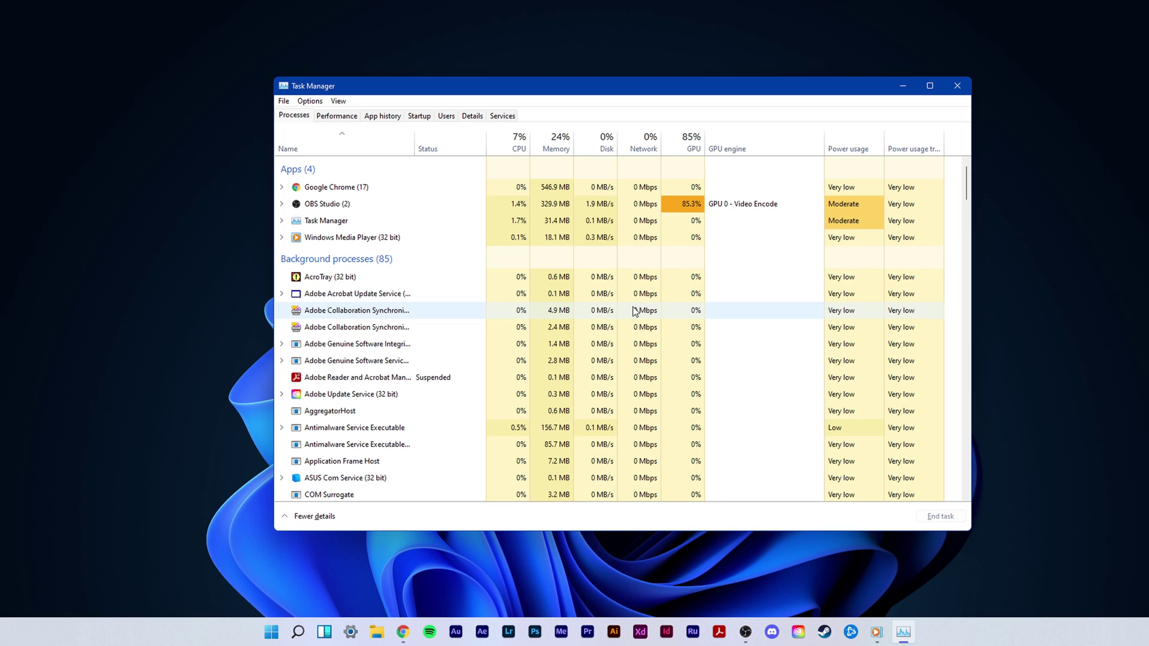
click(348, 120)
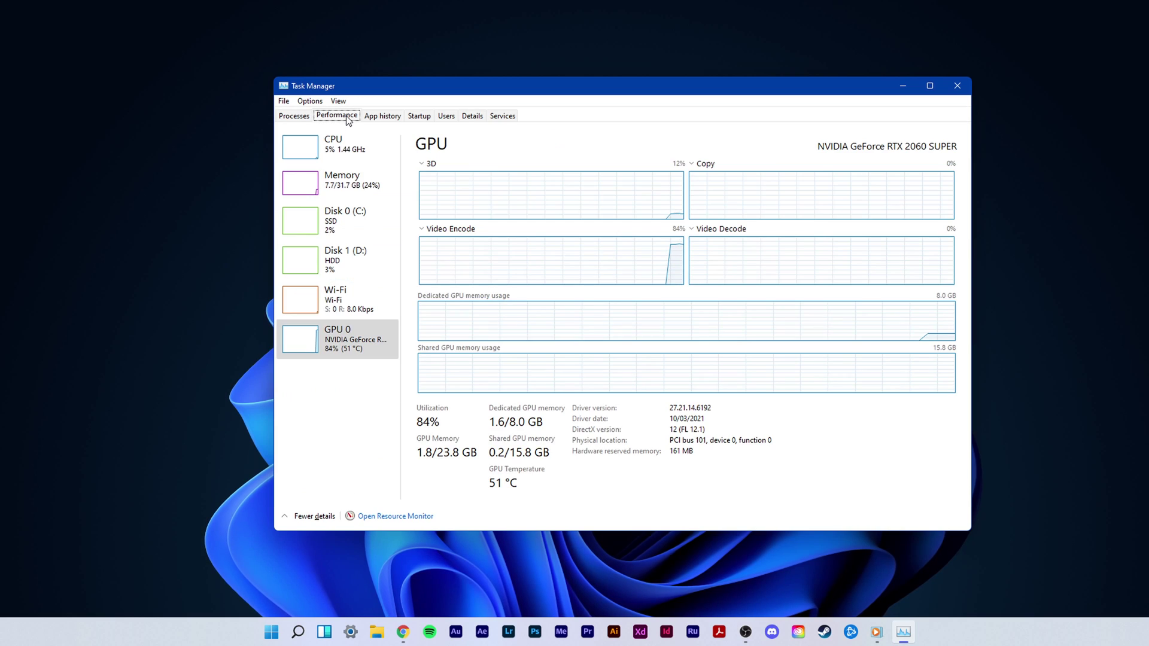
Step: Launch Resource Monitor and close Task Manager
click(380, 518)
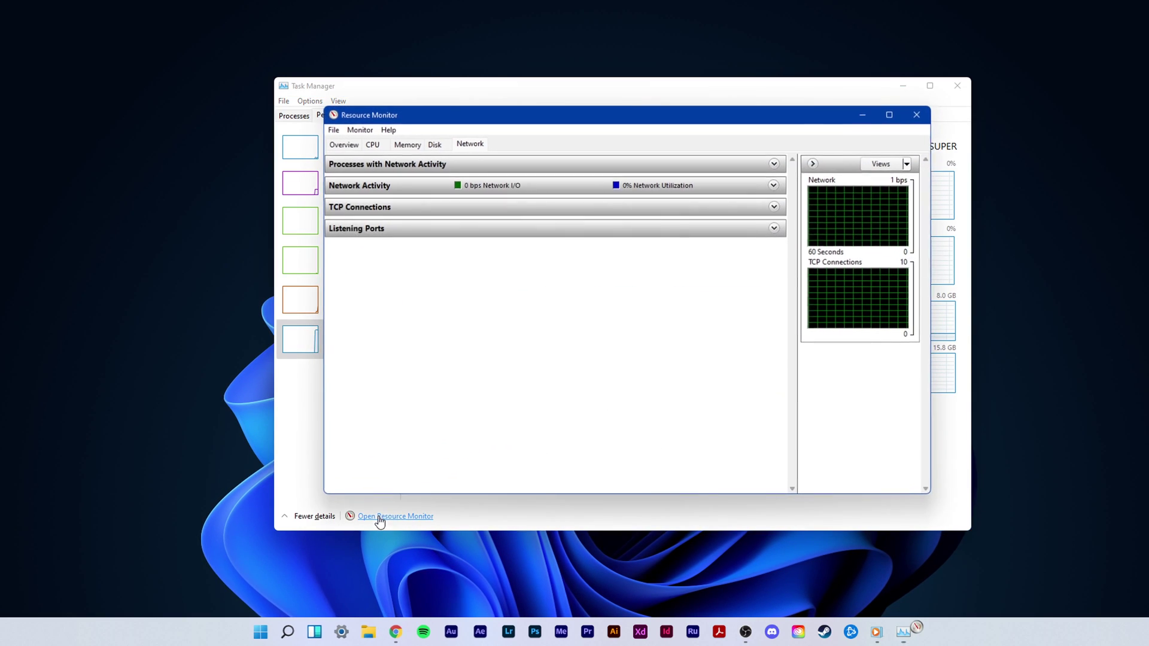
click(886, 102)
click(957, 87)
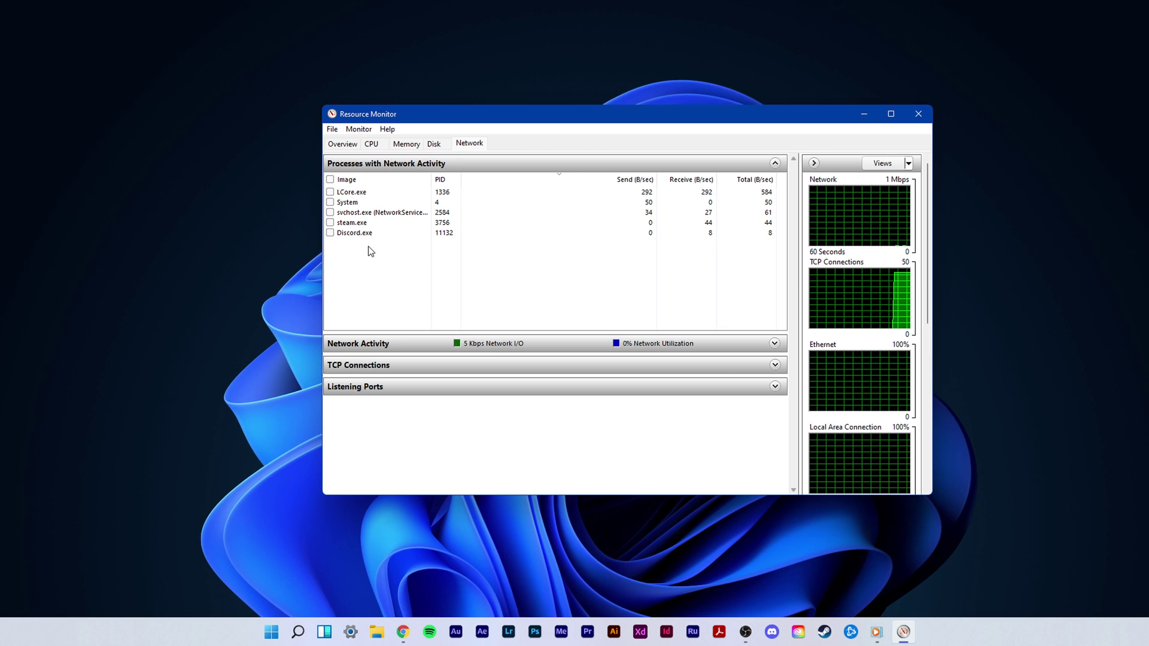
Step: Inspect steam.exe and chrome.exe network activity without ending them, then close Resource Monitor
click(367, 223)
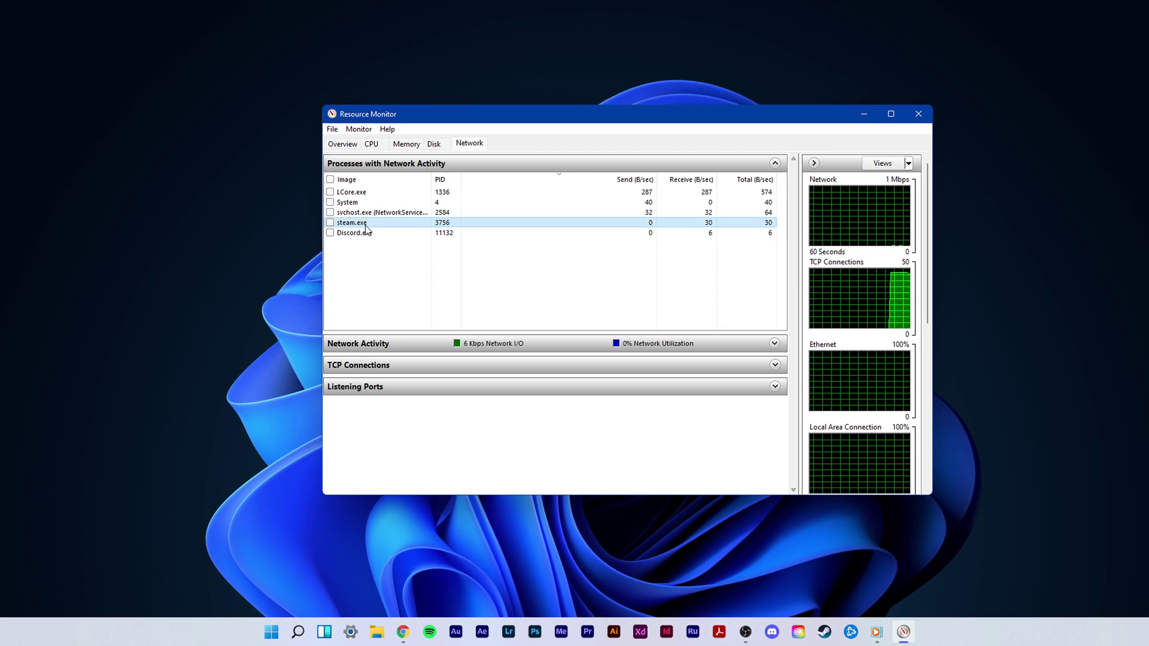
right_click(383, 228)
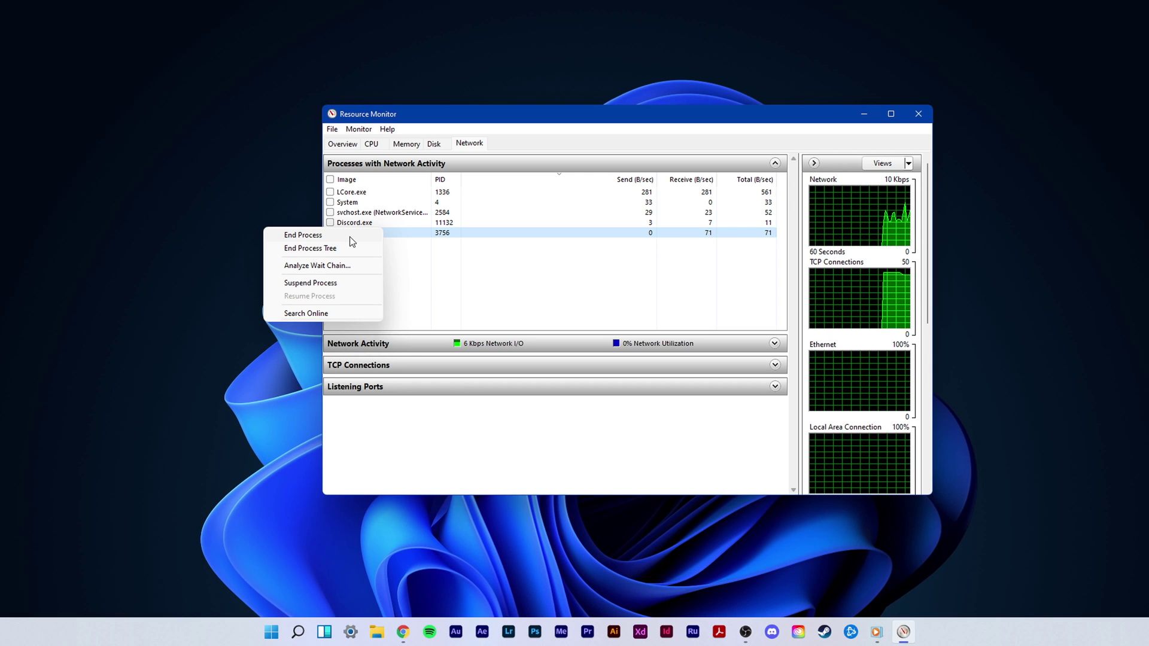
click(401, 196)
right_click(400, 196)
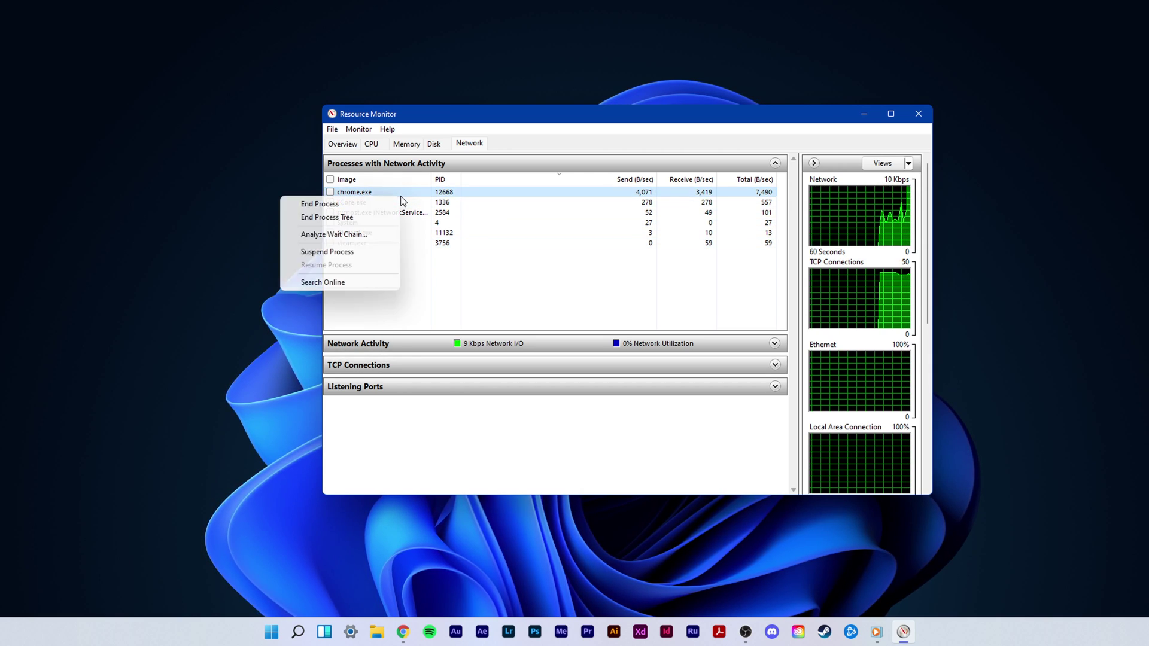
click(487, 298)
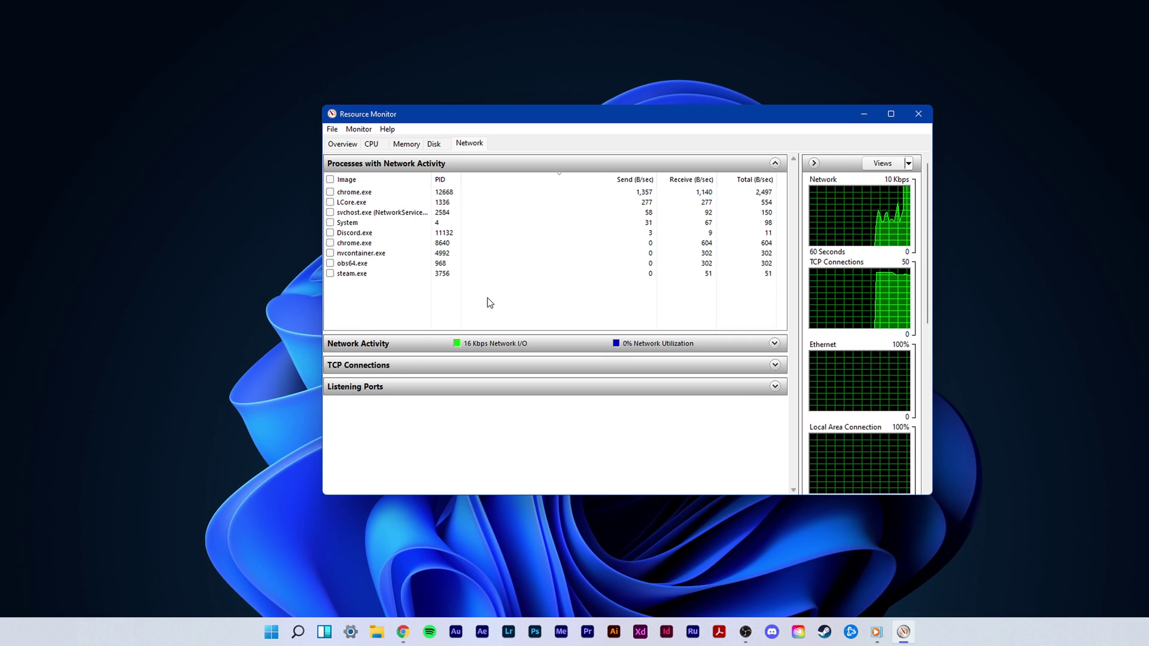
click(708, 166)
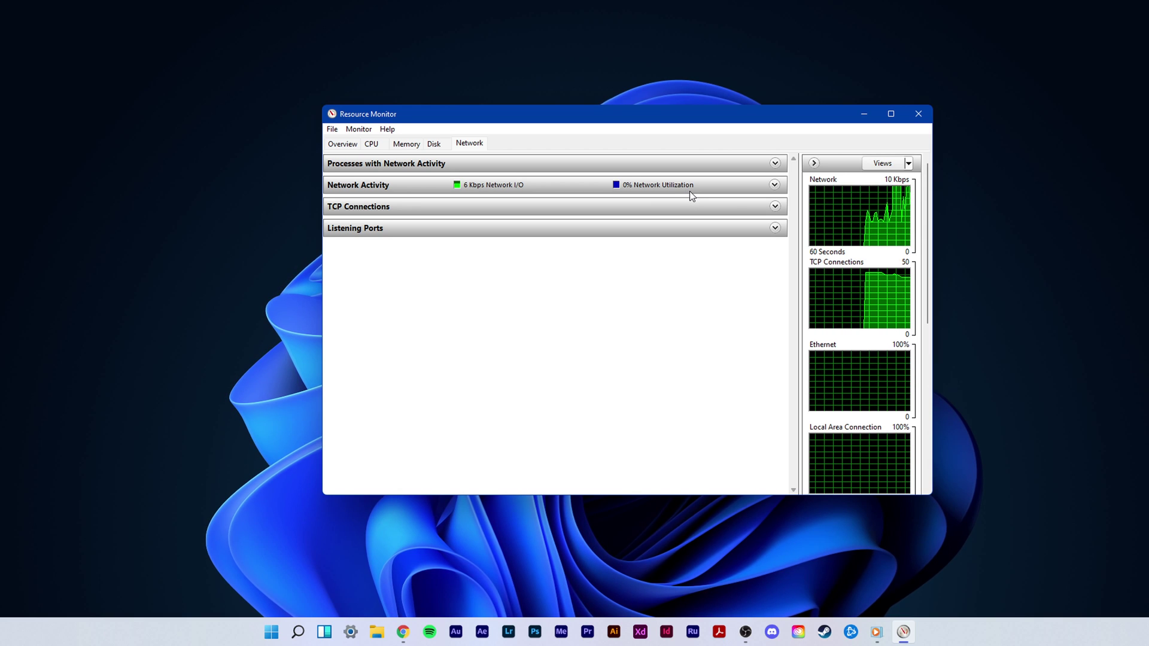
click(918, 114)
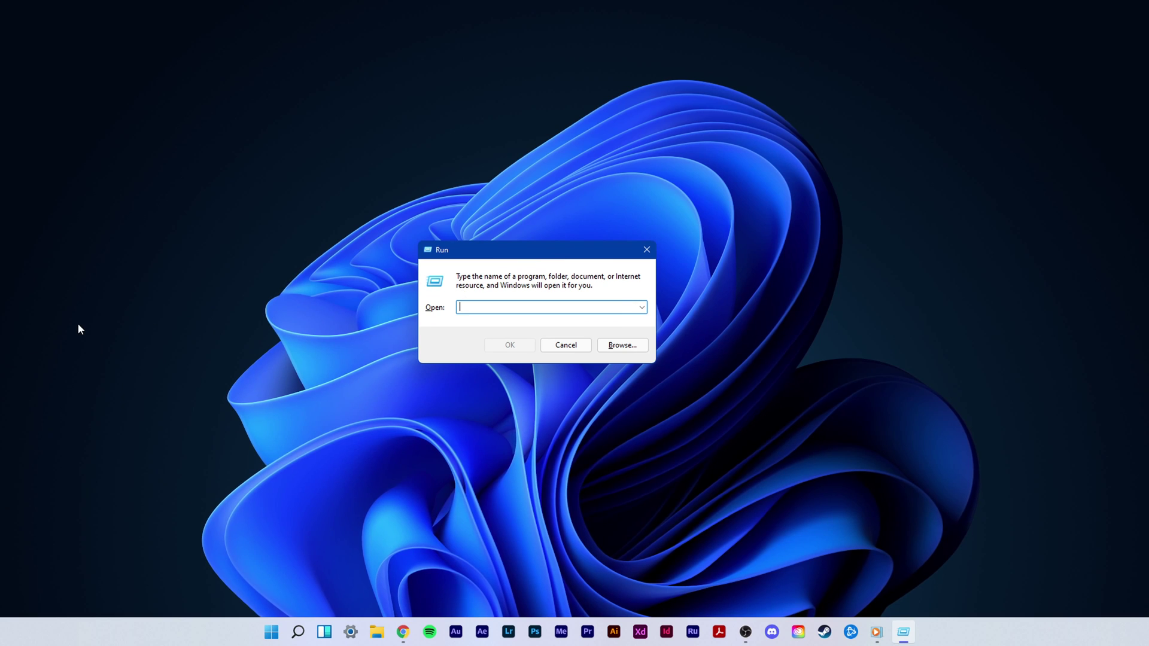
Step: Open Control Panel via 'control' and bring up the Wi-Fi Status dialog from Network and Sharing Center
text(control)
key(Return)
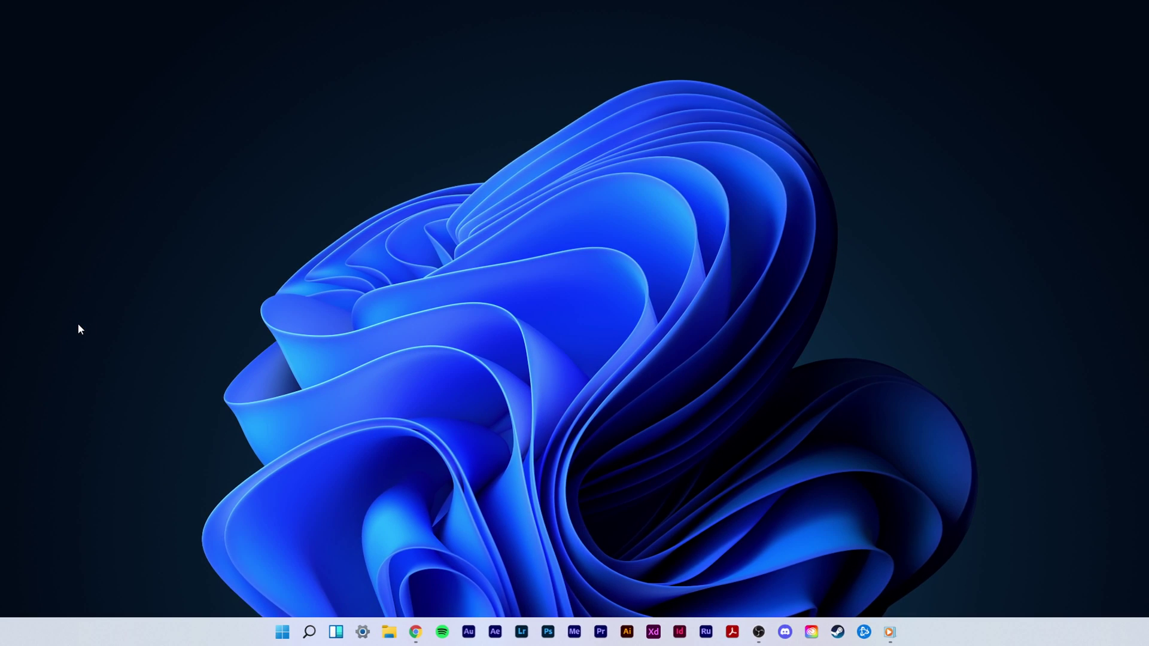
drag(52, 113, 844, 117)
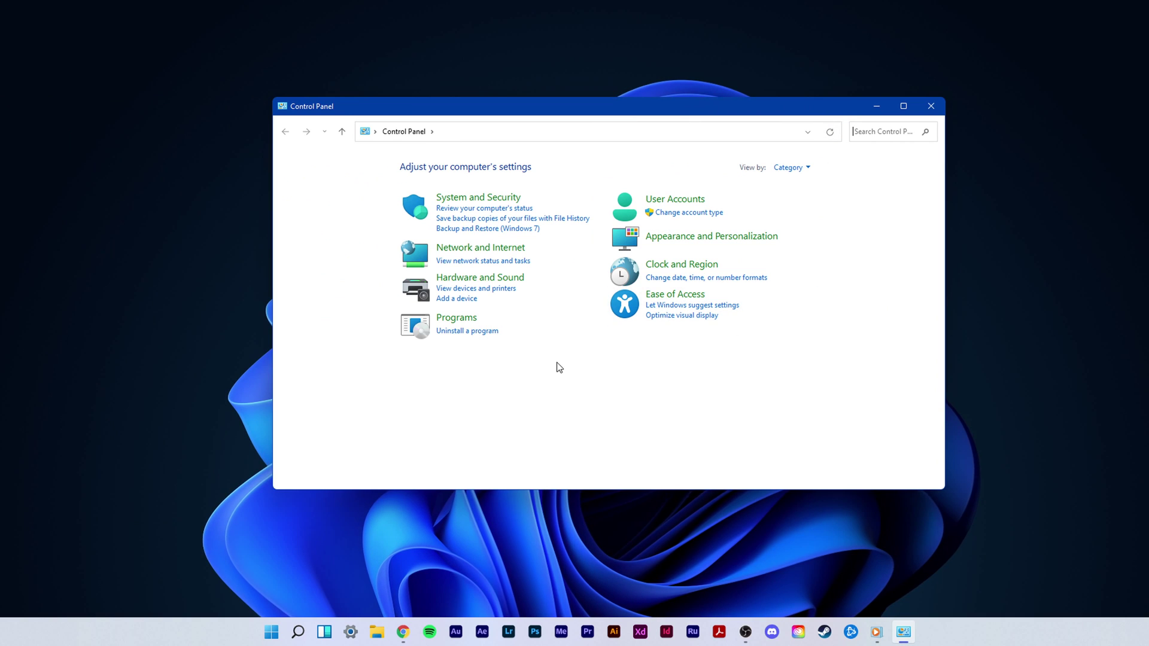
click(472, 253)
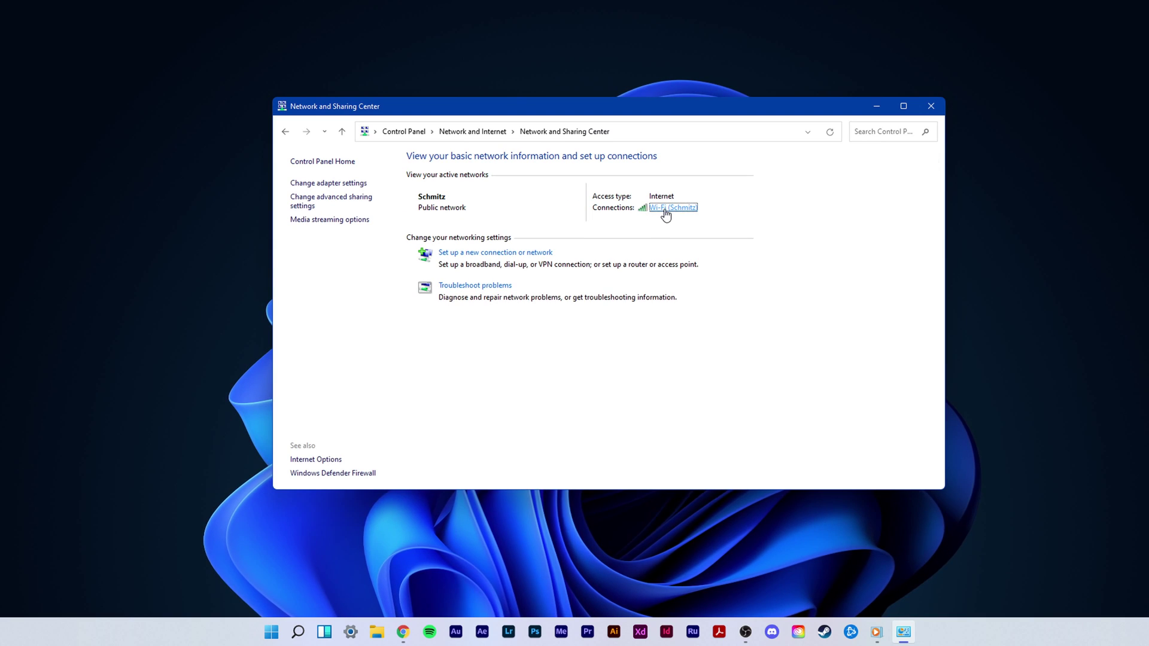
click(665, 209)
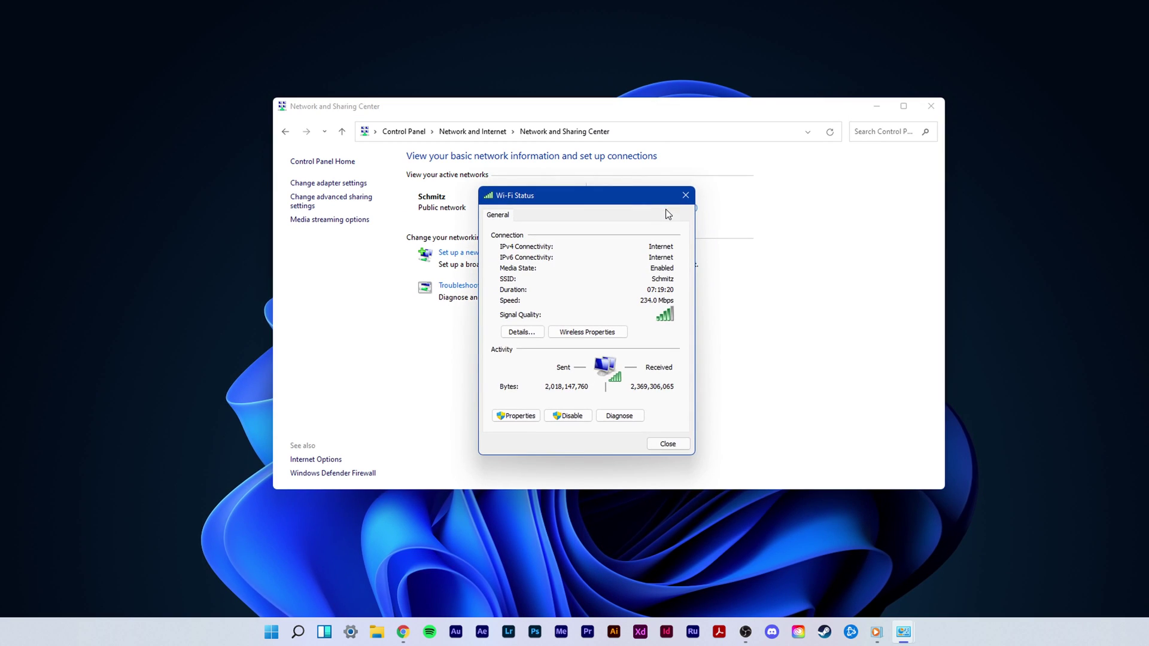
click(930, 107)
drag(616, 196, 612, 177)
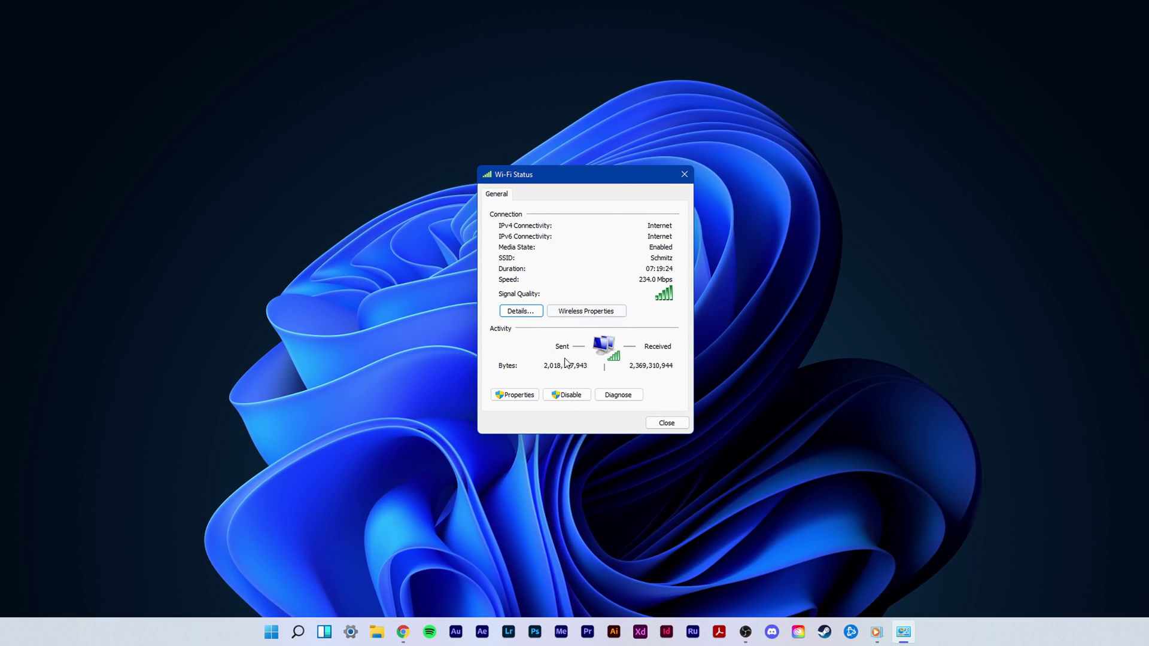
Step: Open the Internet Protocol Version 4 (TCP/IPv4) properties of the Wi-Fi connection
click(530, 394)
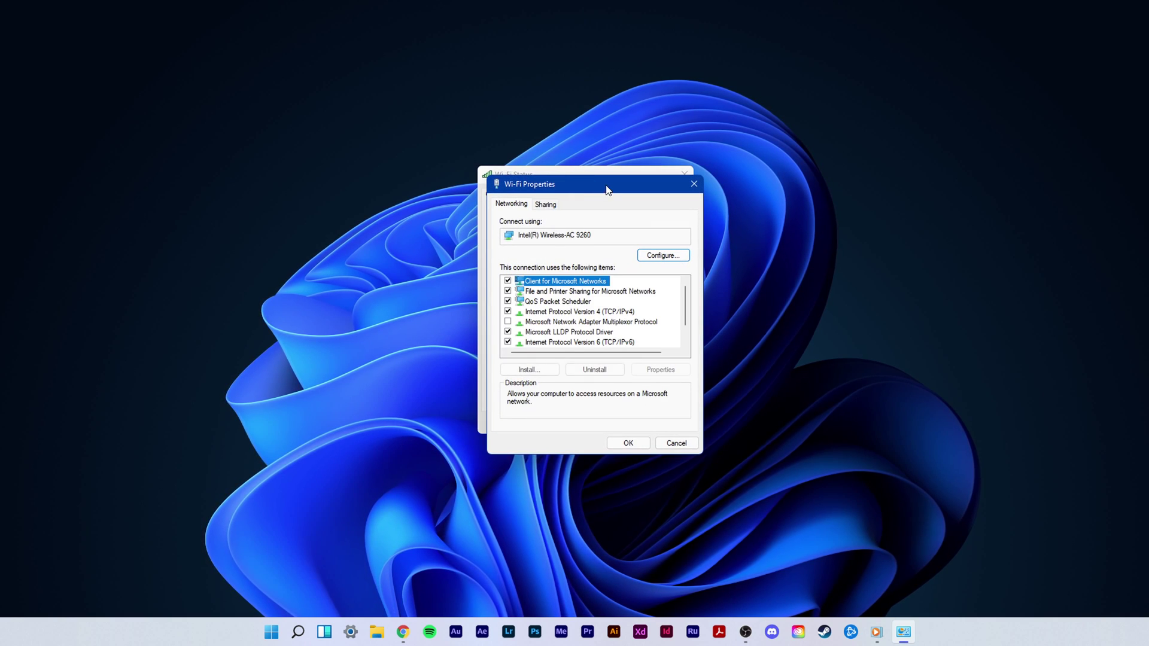
drag(607, 190, 597, 183)
click(544, 314)
click(545, 304)
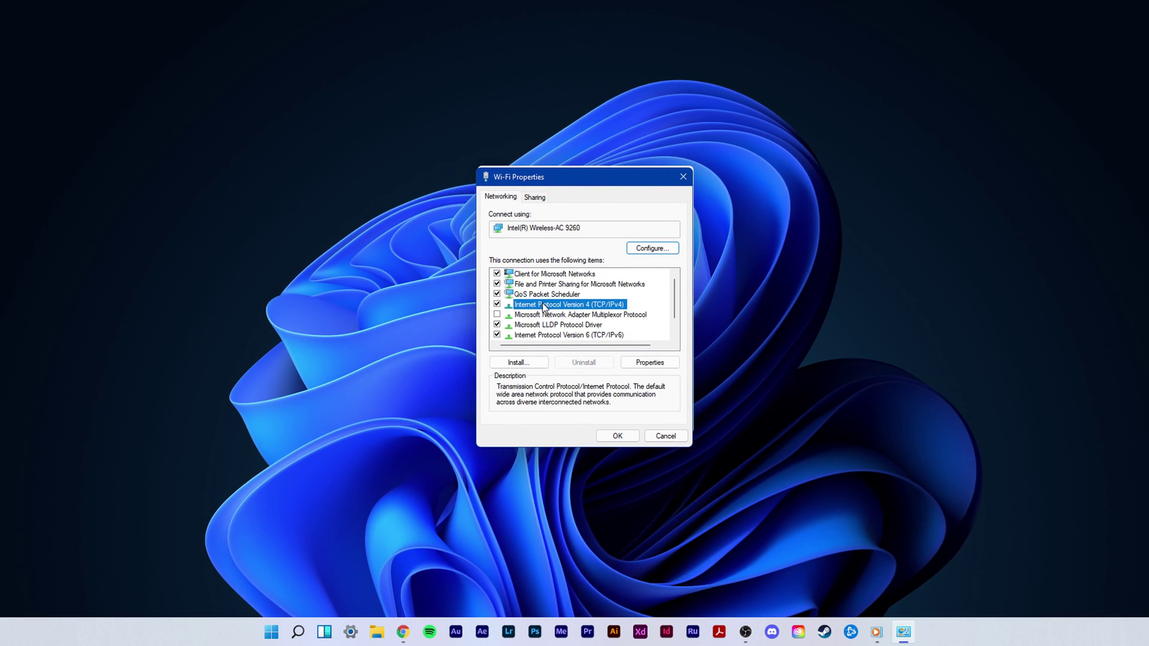
double_click(545, 305)
drag(589, 234, 557, 190)
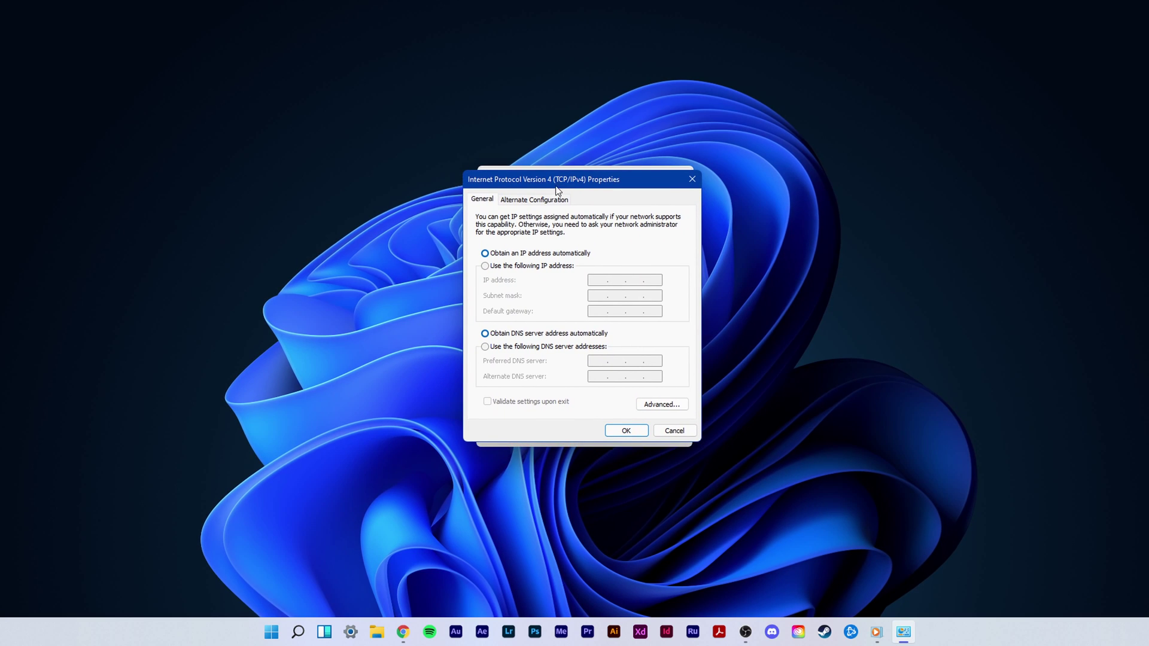
Step: Set the DNS servers to 8.8.8.8 and 8.8.4.4 and close all network dialogs
click(484, 346)
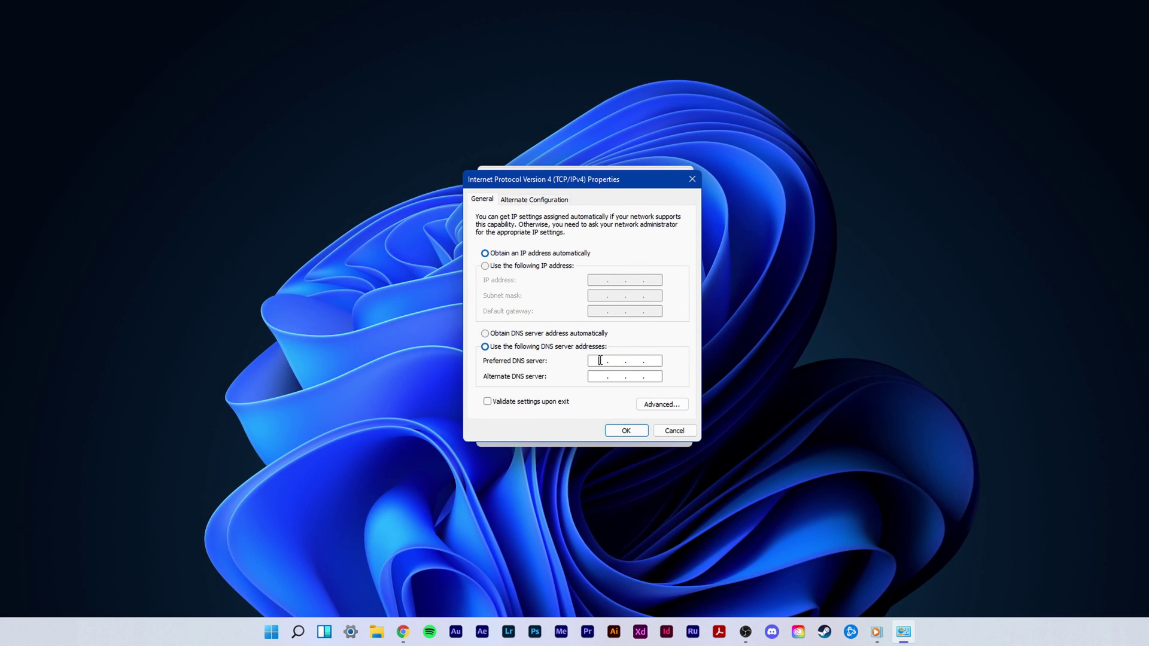
text(88)
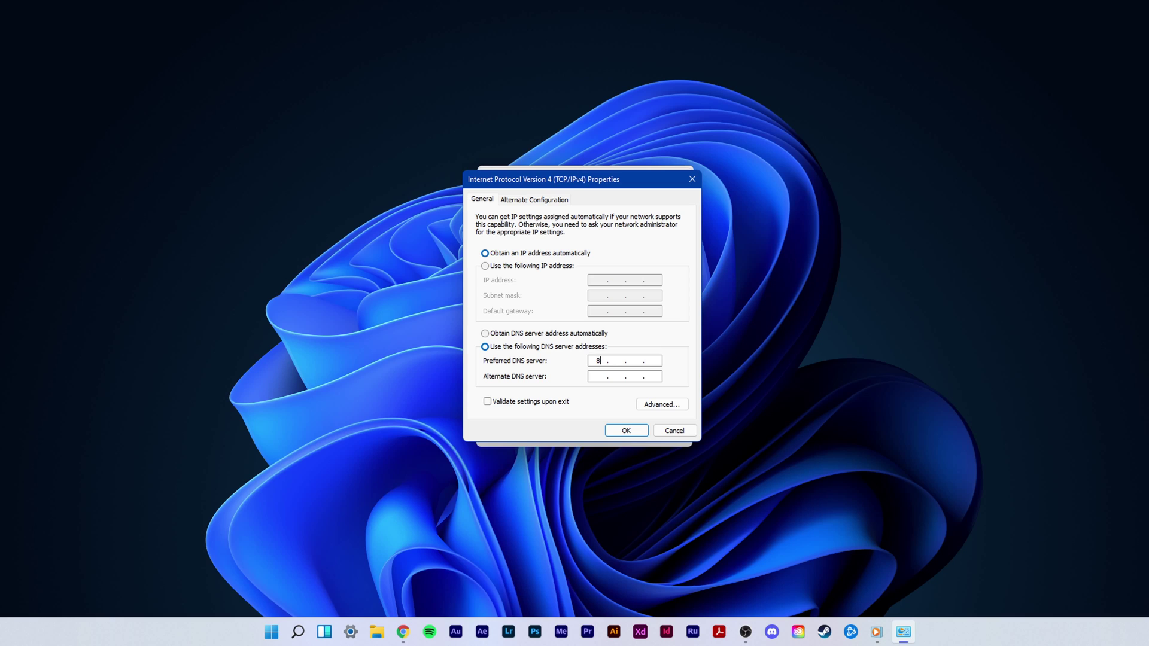
click(619, 361)
text(8)
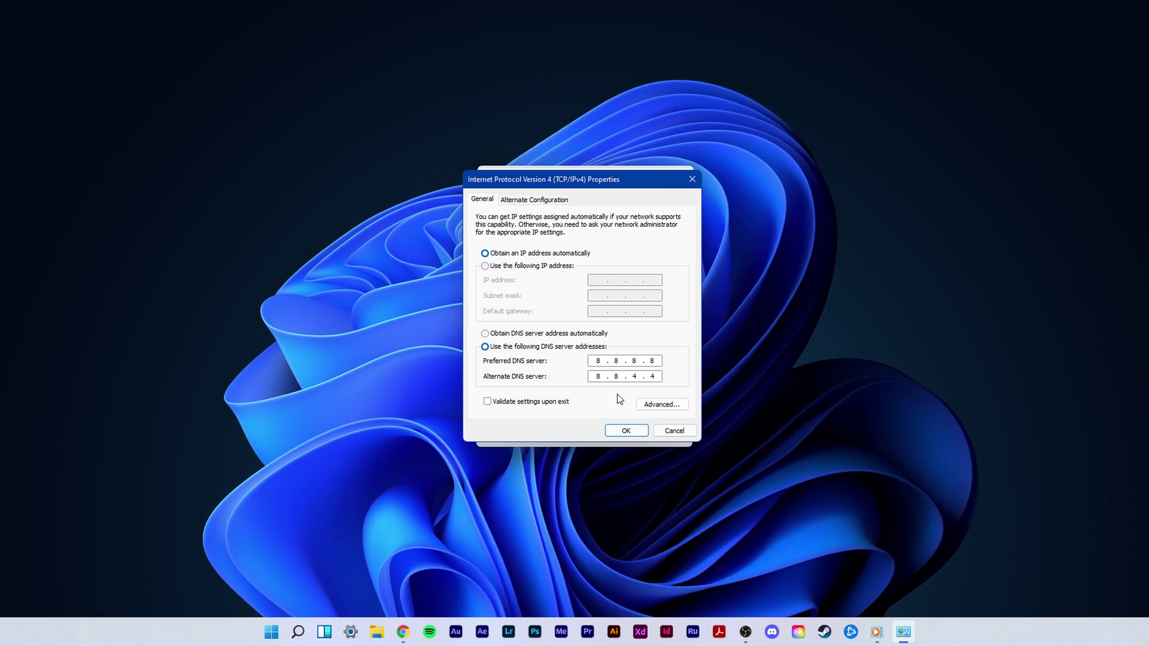
click(626, 431)
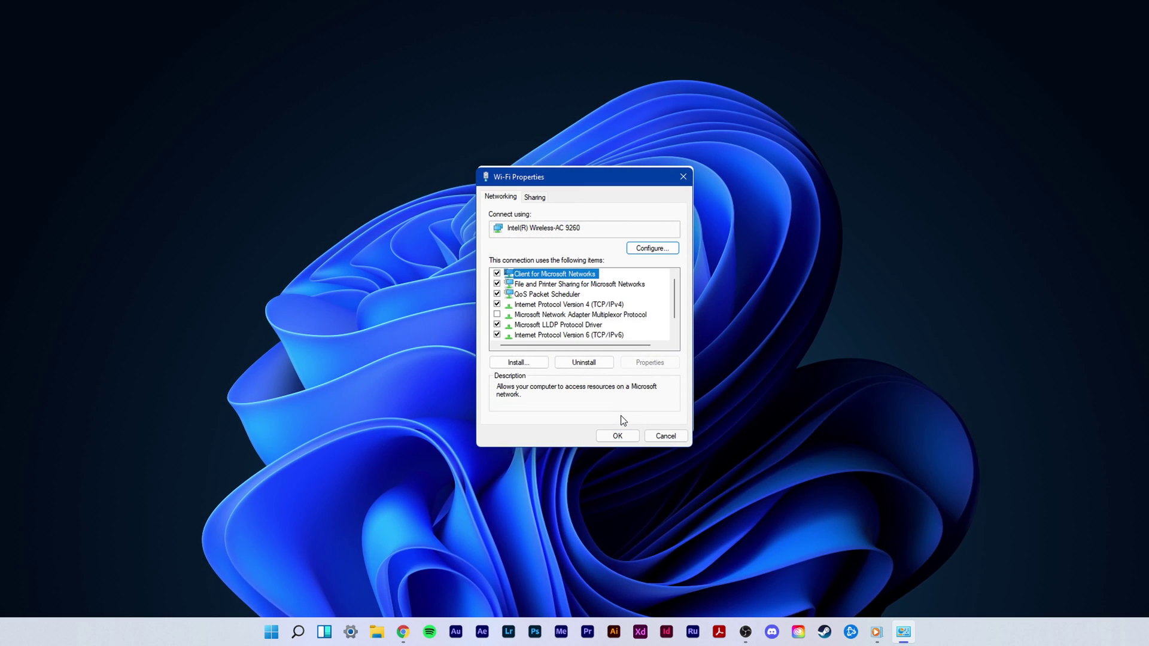
click(613, 435)
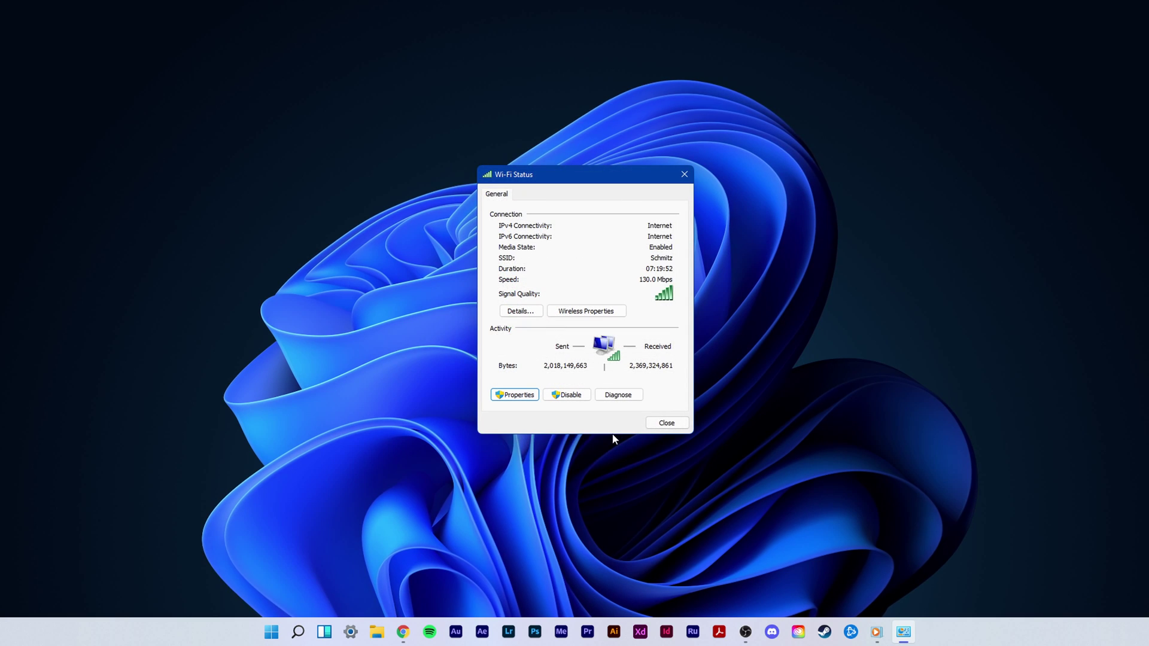
click(664, 421)
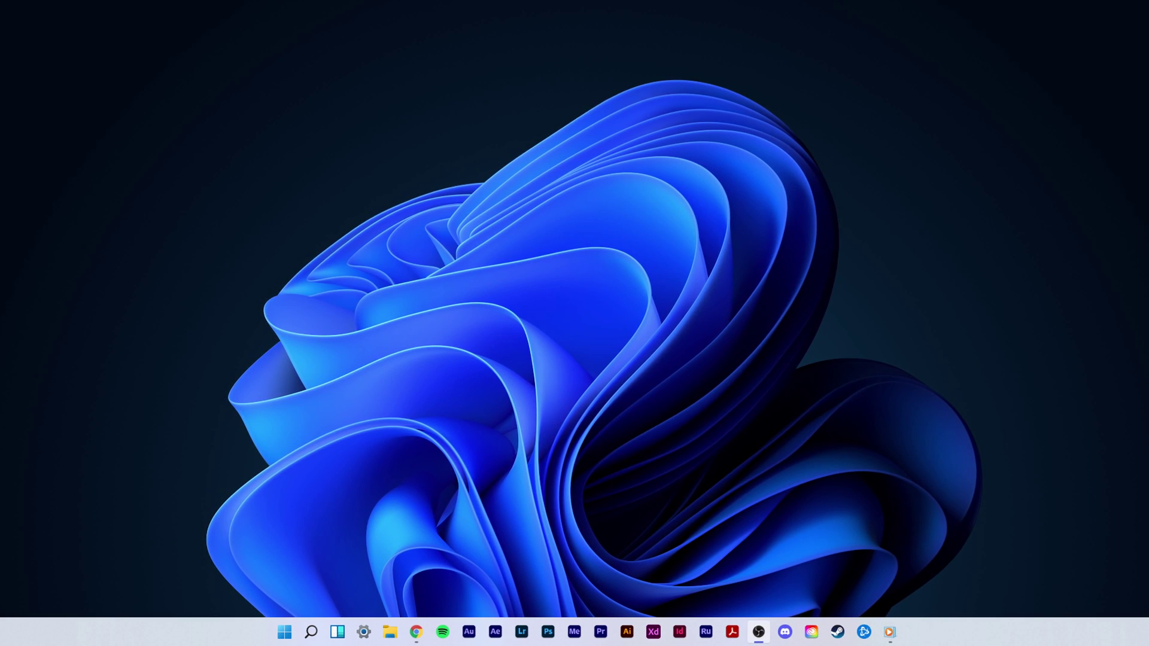